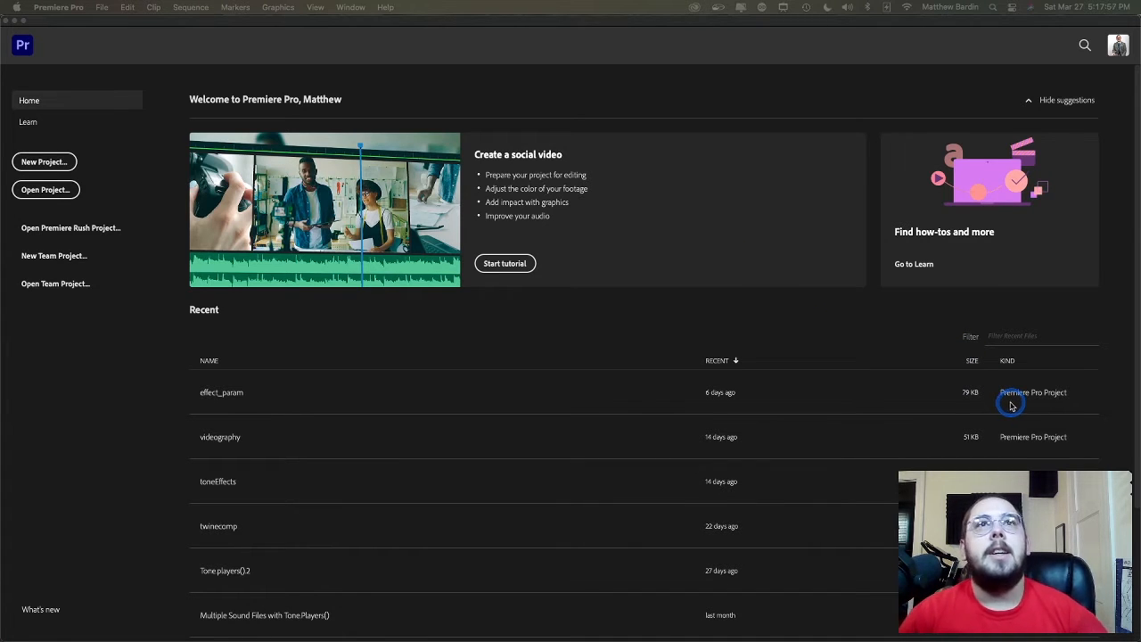
# Step: Start a new project and name it "video example"
pyautogui.click(880, 318)
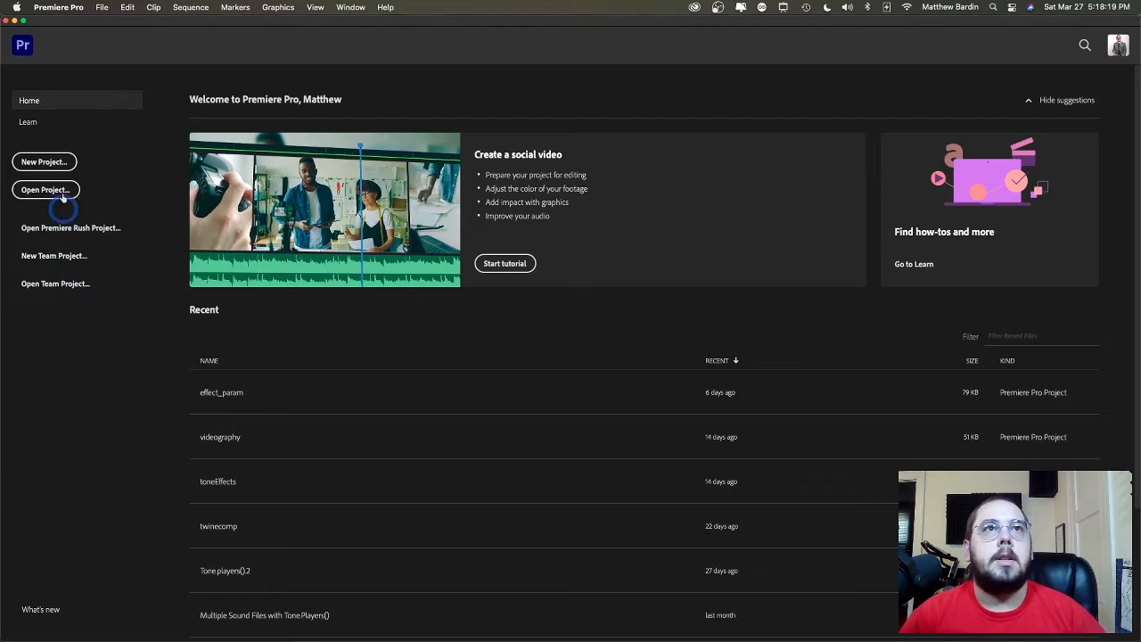
pyautogui.click(54, 161)
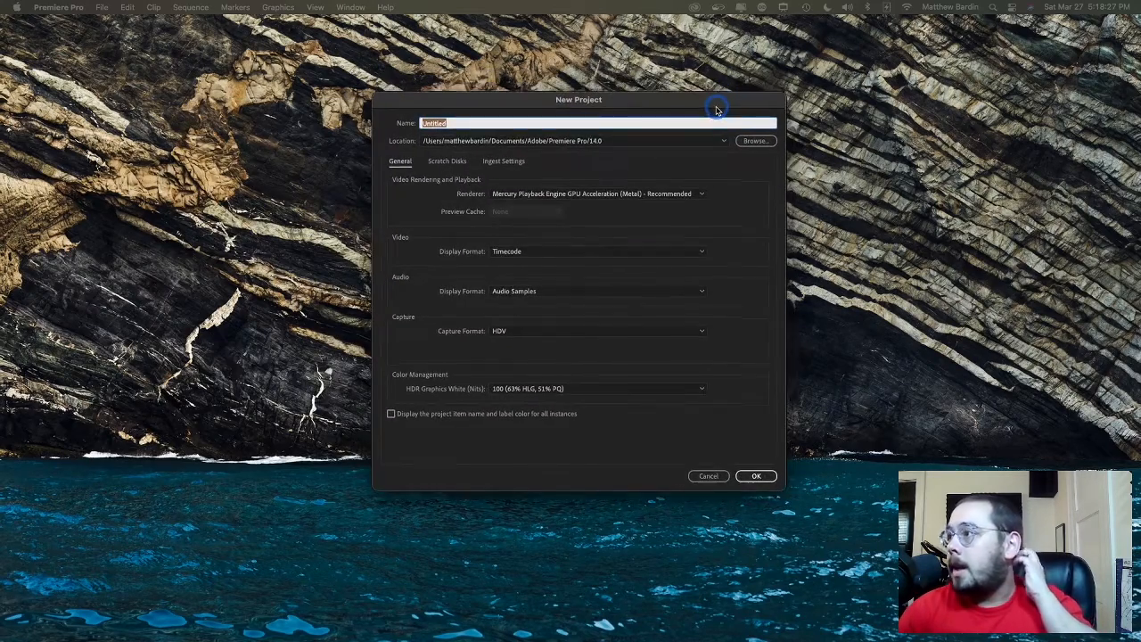
pyautogui.moveTo(717, 110); pyautogui.dragTo(715, 121)
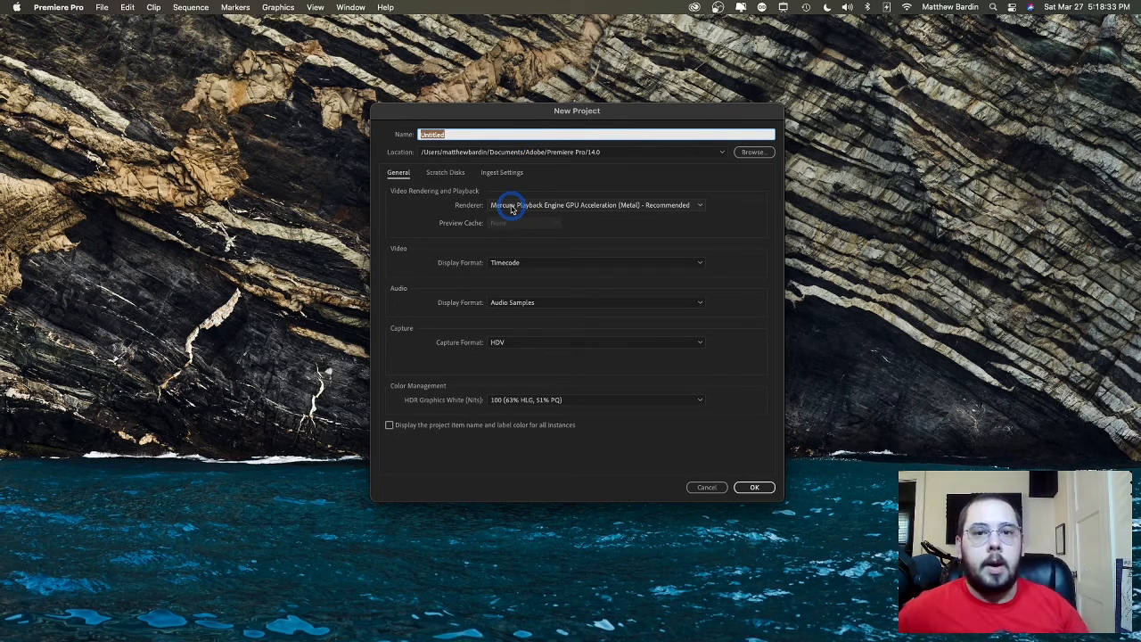
pyautogui.write('v')
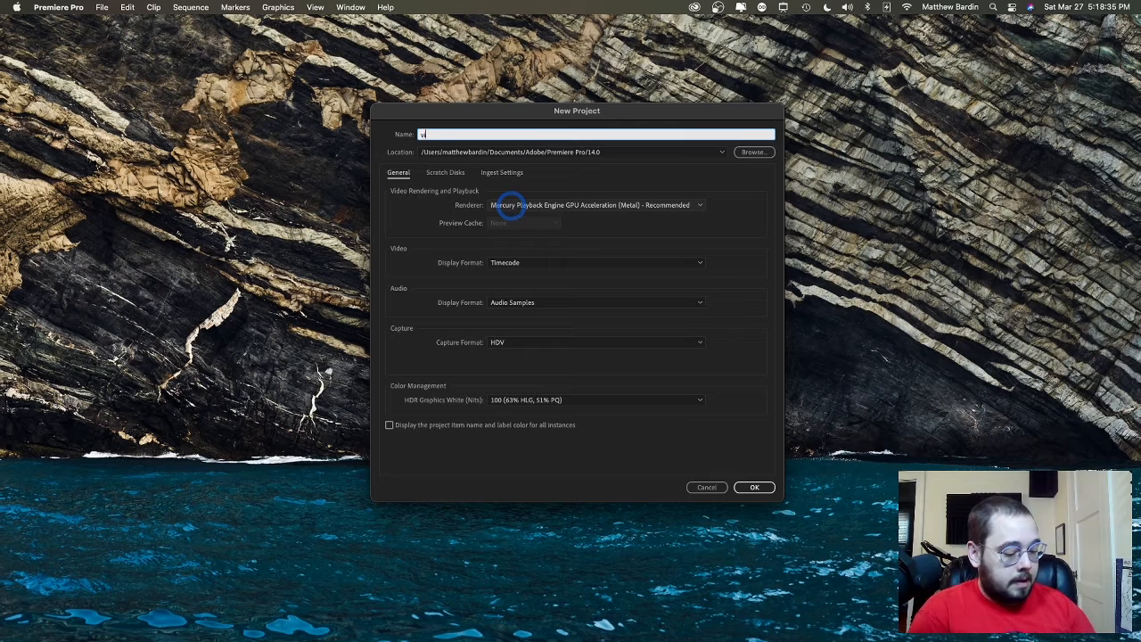
pyautogui.write('ideo example')
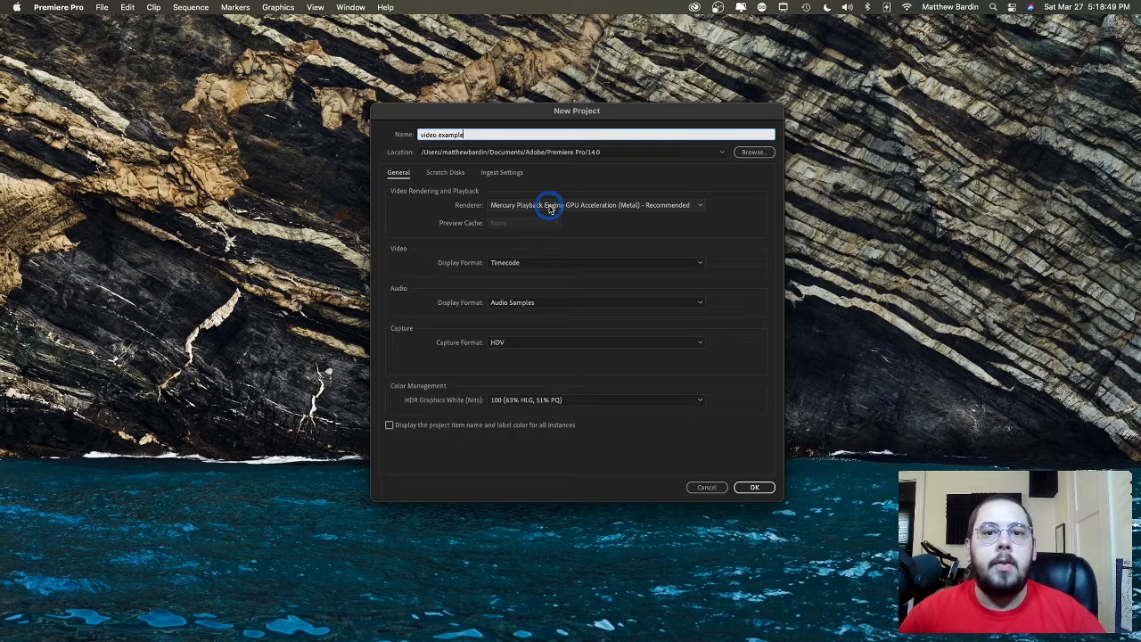
# Step: Create the project with the Mercury Playback Engine GPU Acceleration (Metal) renderer, Timecode video display, Audio Samples audio display and HDV capture format
pyautogui.click(550, 206)
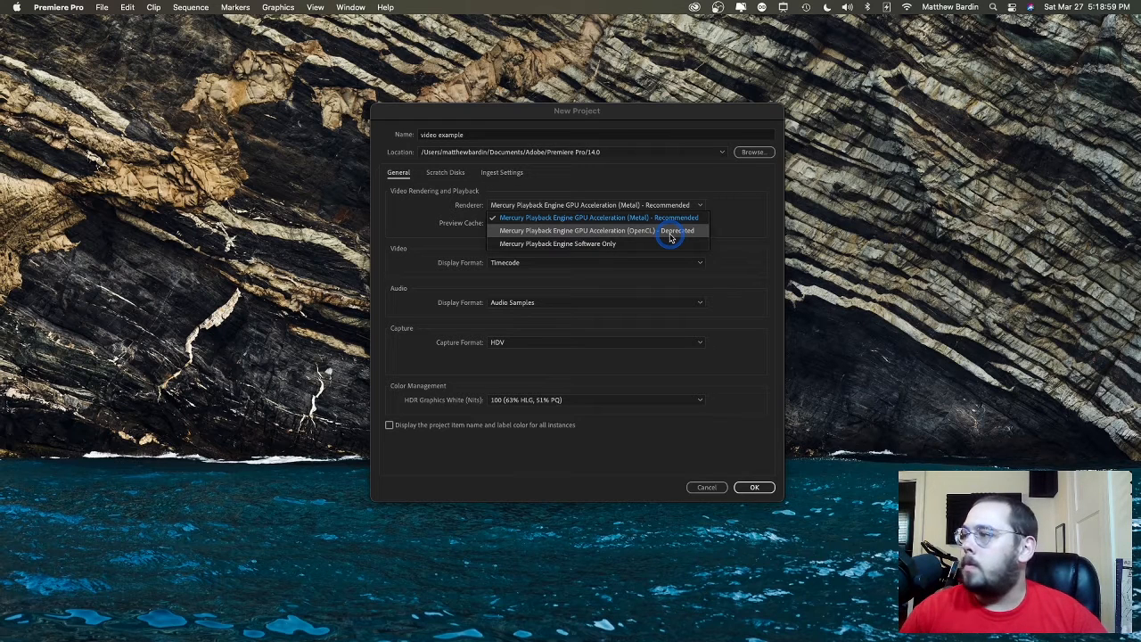
pyautogui.click(620, 218)
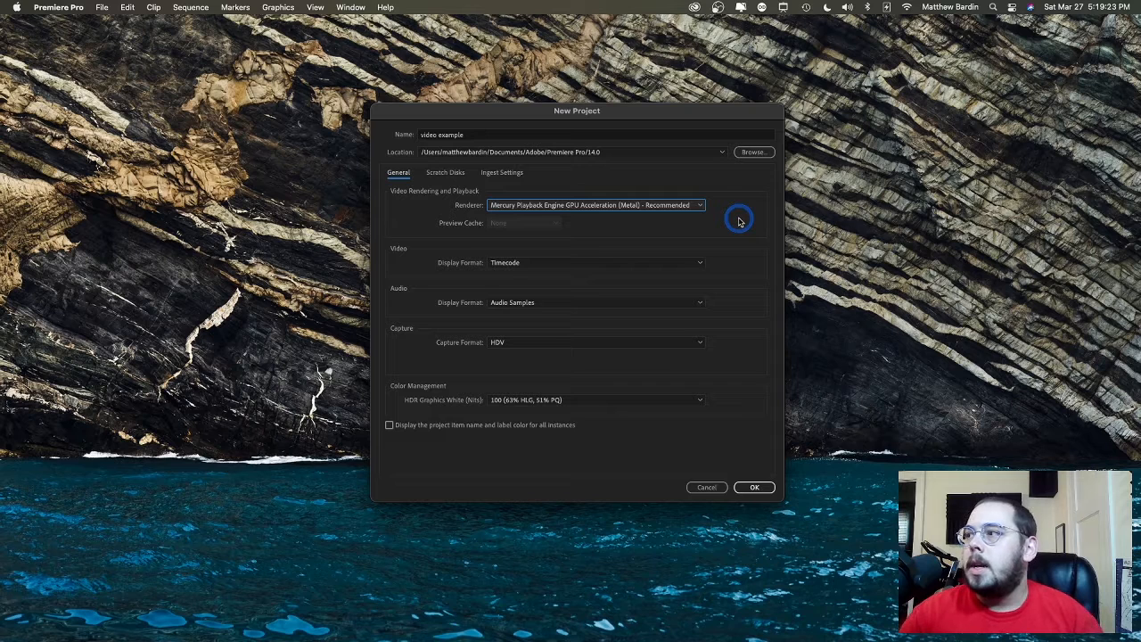
pyautogui.click(662, 263)
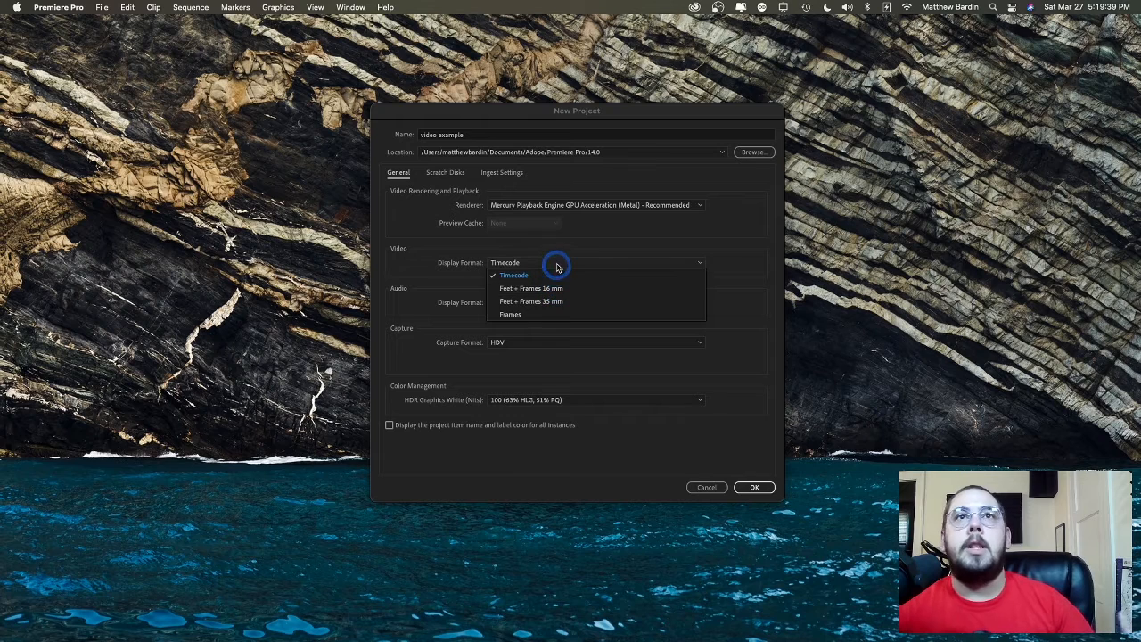
pyautogui.click(561, 262)
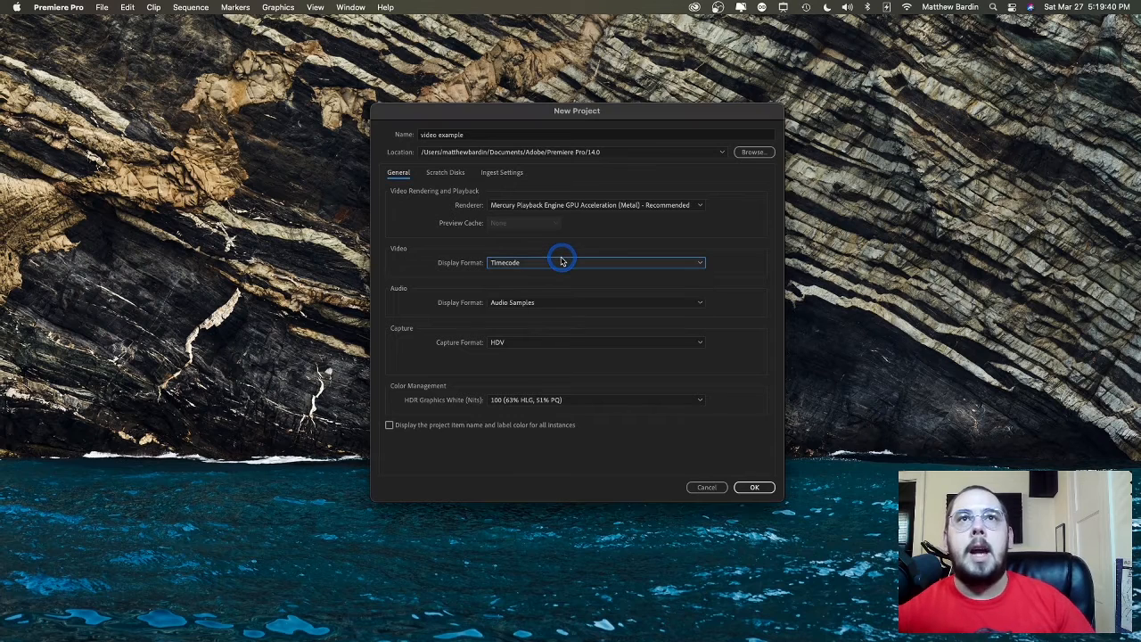
pyautogui.click(696, 307)
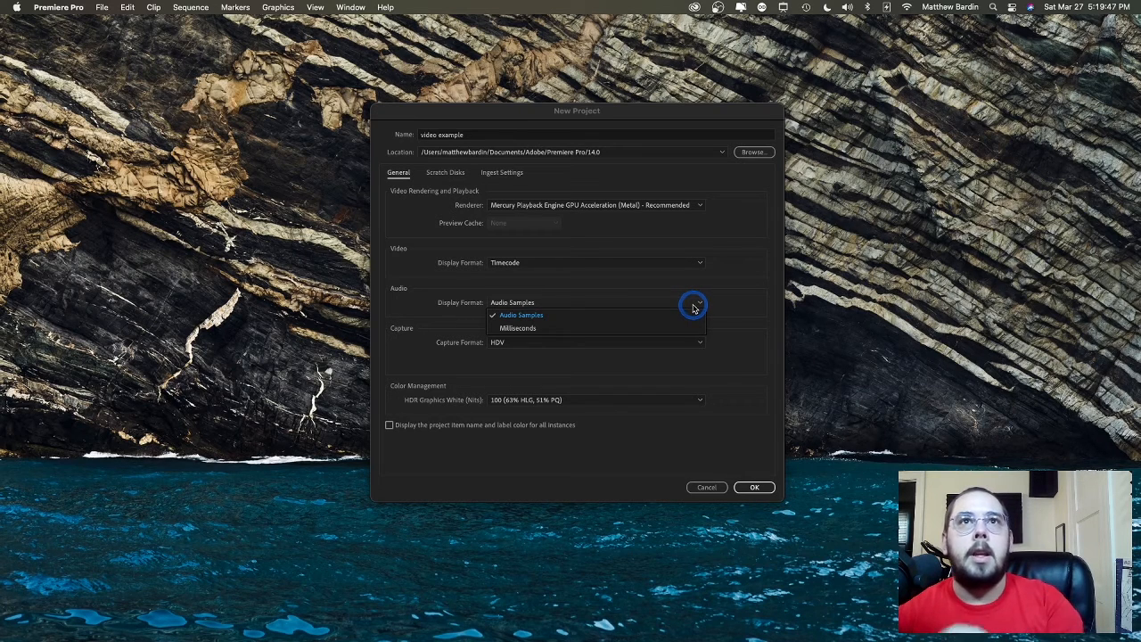
pyautogui.click(695, 307)
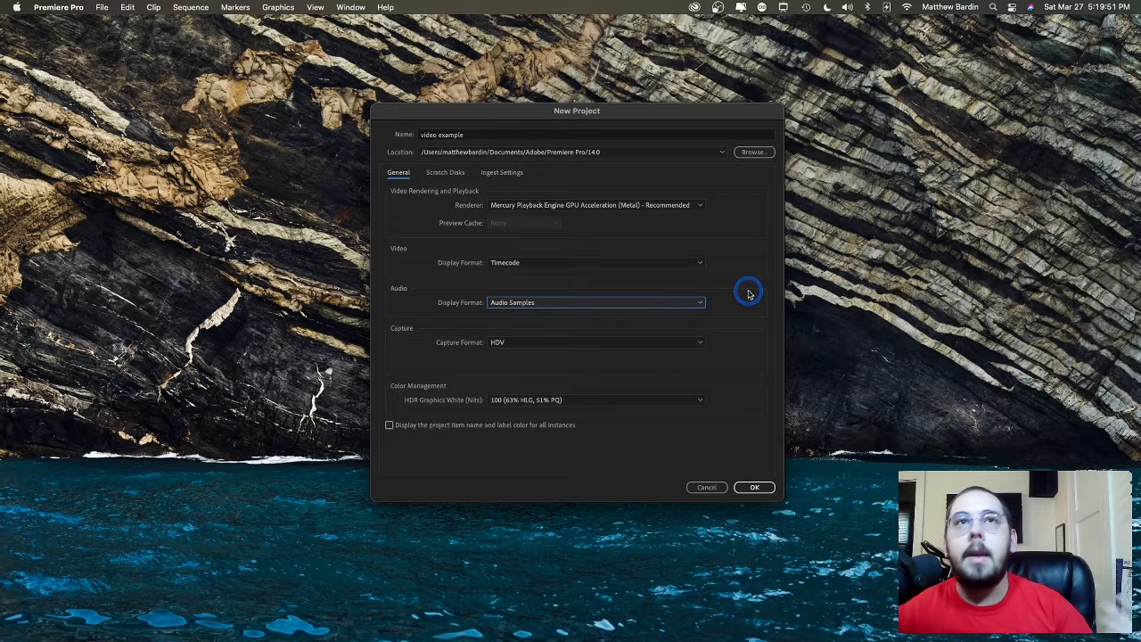
pyautogui.click(607, 346)
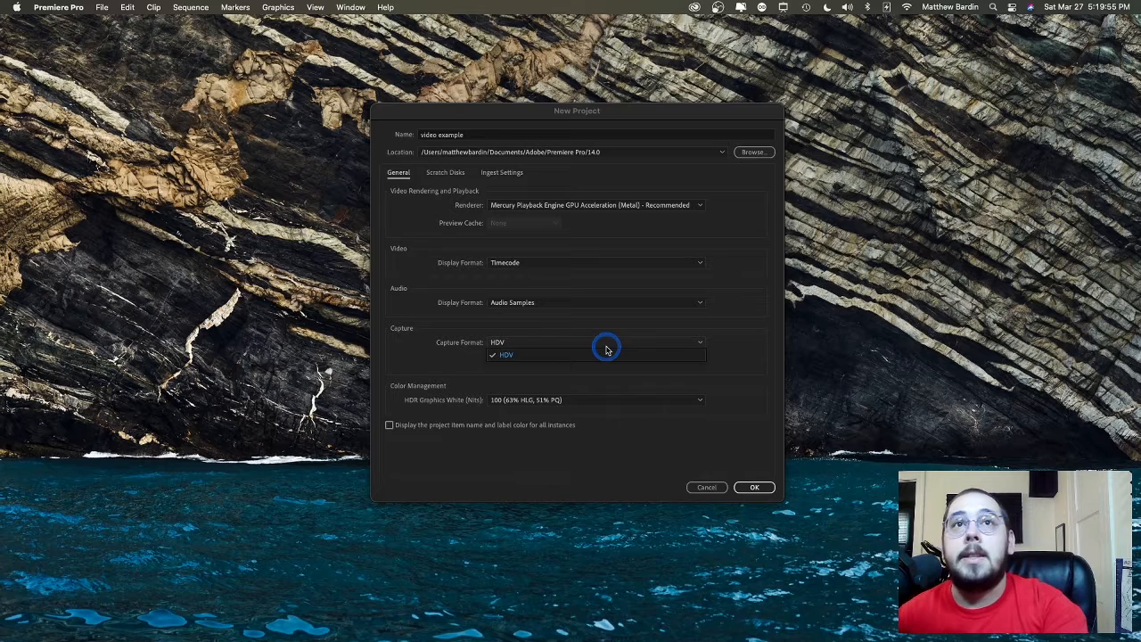
pyautogui.click(606, 353)
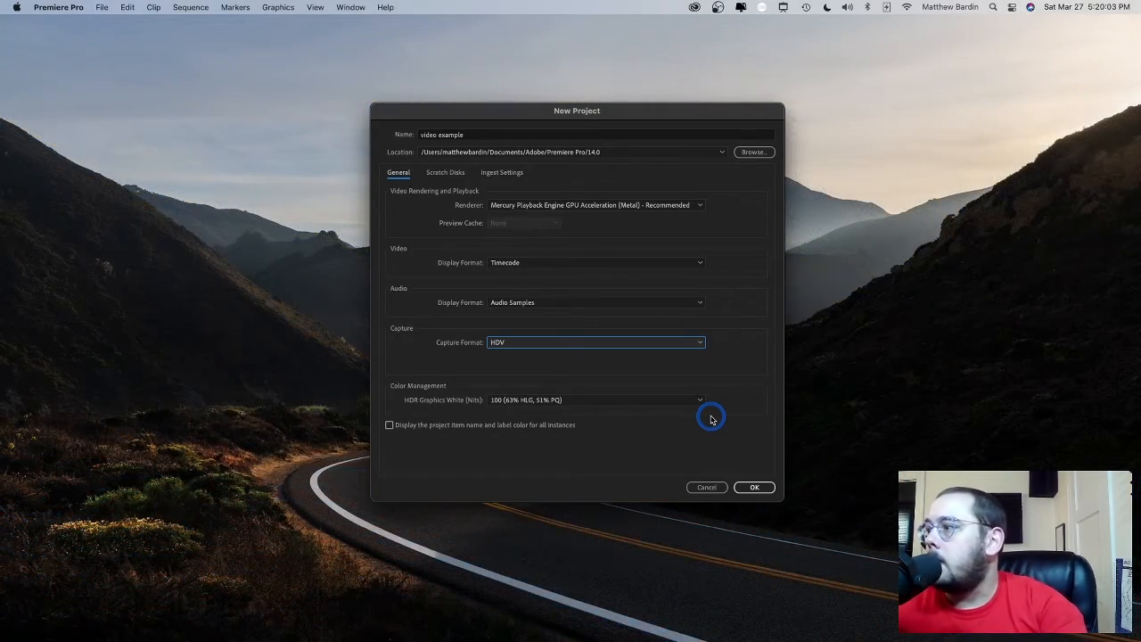
pyautogui.click(757, 487)
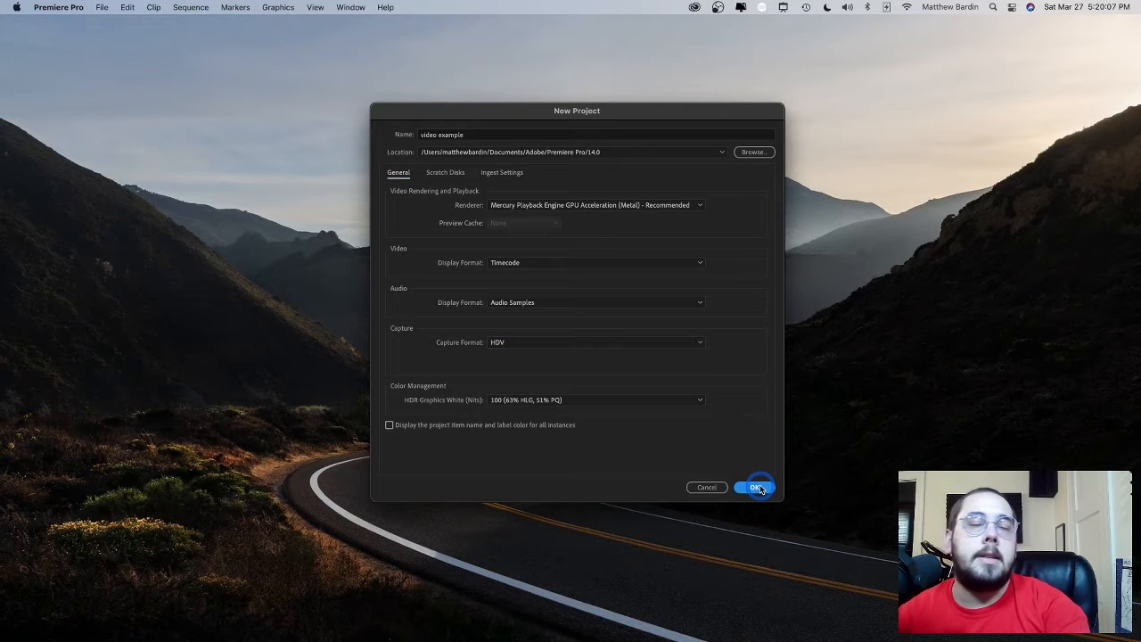
pyautogui.click(757, 488)
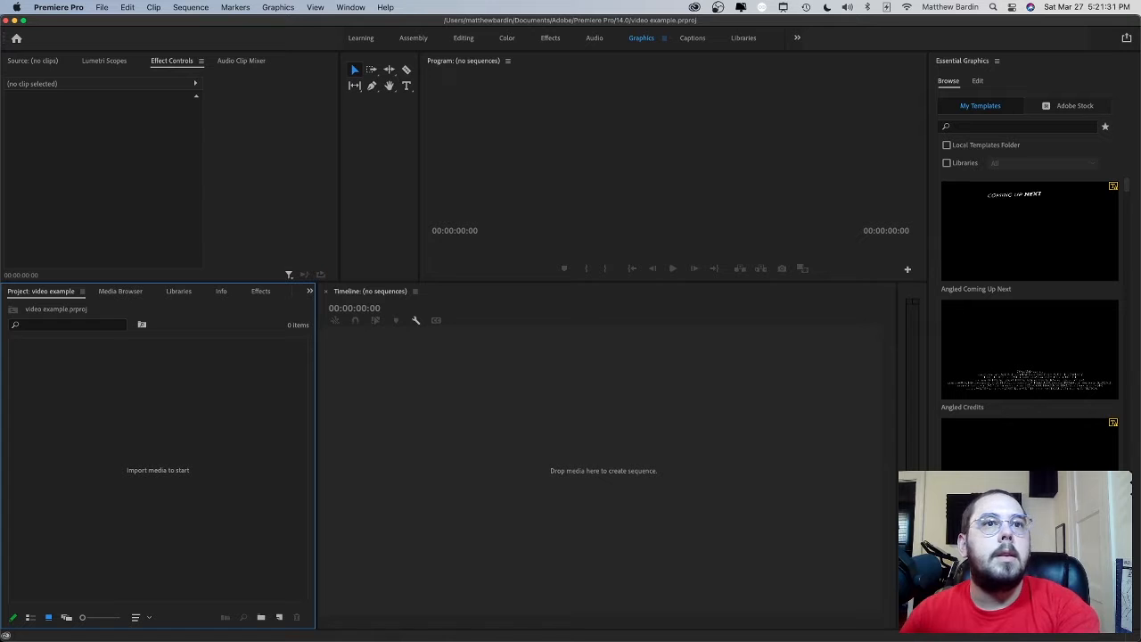
# Step: Switch to Finder and import the Patterns part.mov clip into the project
pyautogui.press('super+Tab')
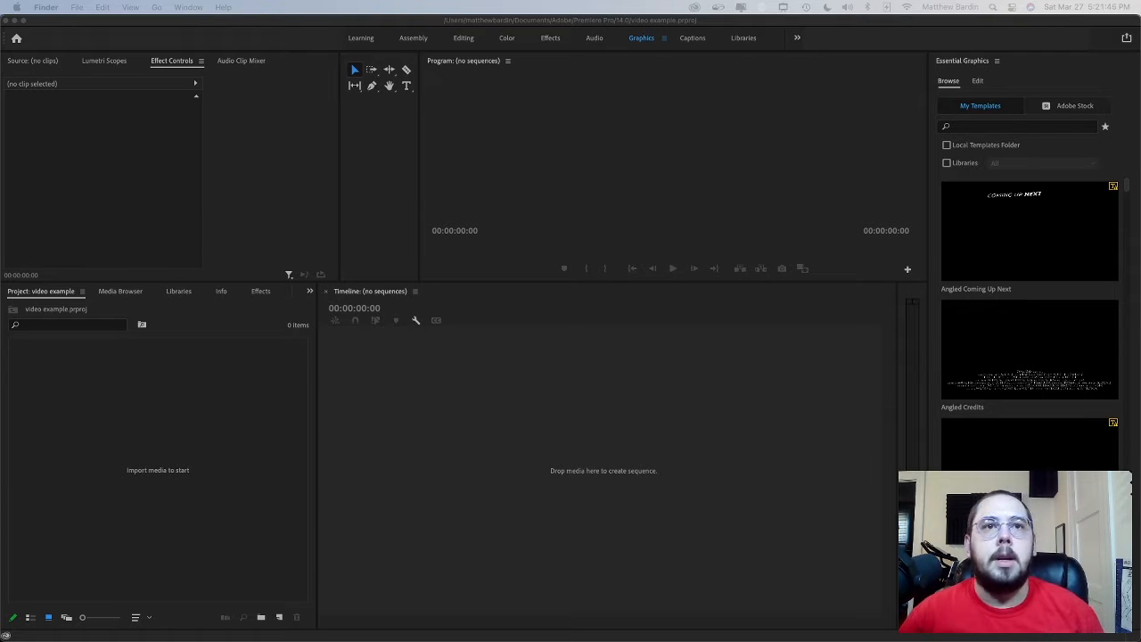
pyautogui.moveTo(386, 546); pyautogui.dragTo(195, 420)
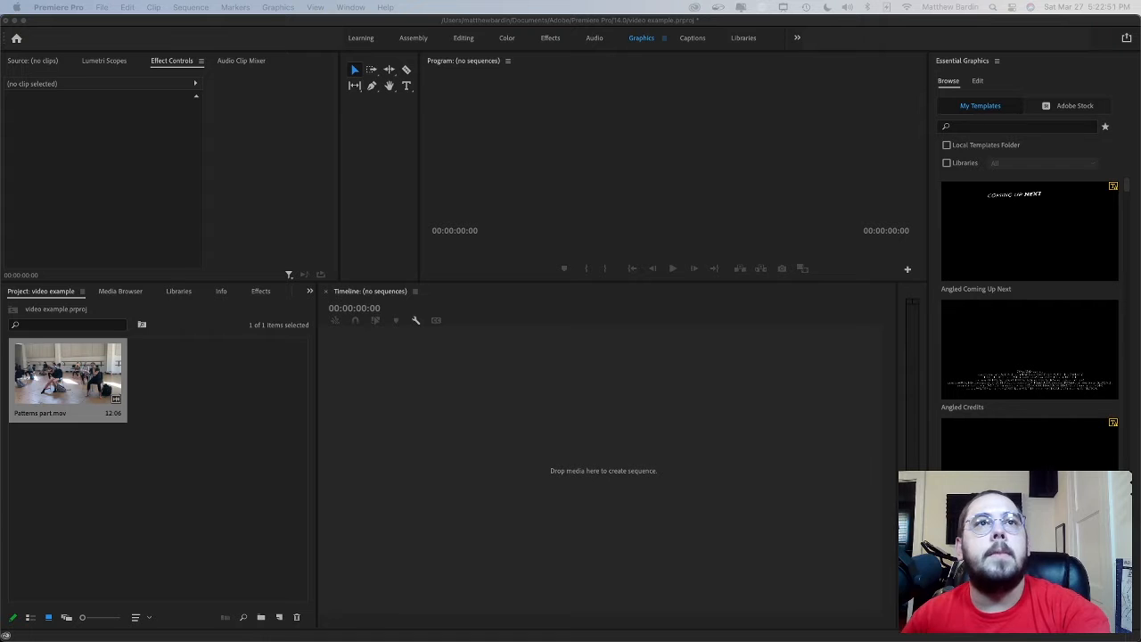
pyautogui.click(302, 403)
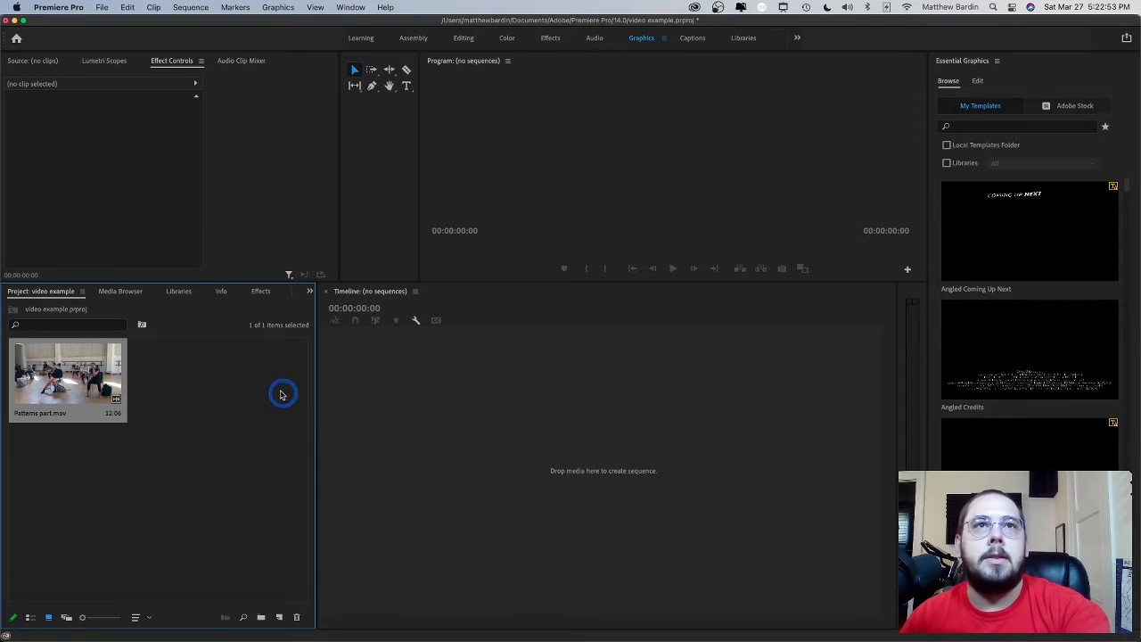
# Step: Create a sequence from Patterns part.mov and raise the divider between its video and audio tracks
pyautogui.moveTo(63, 379); pyautogui.dragTo(454, 413)
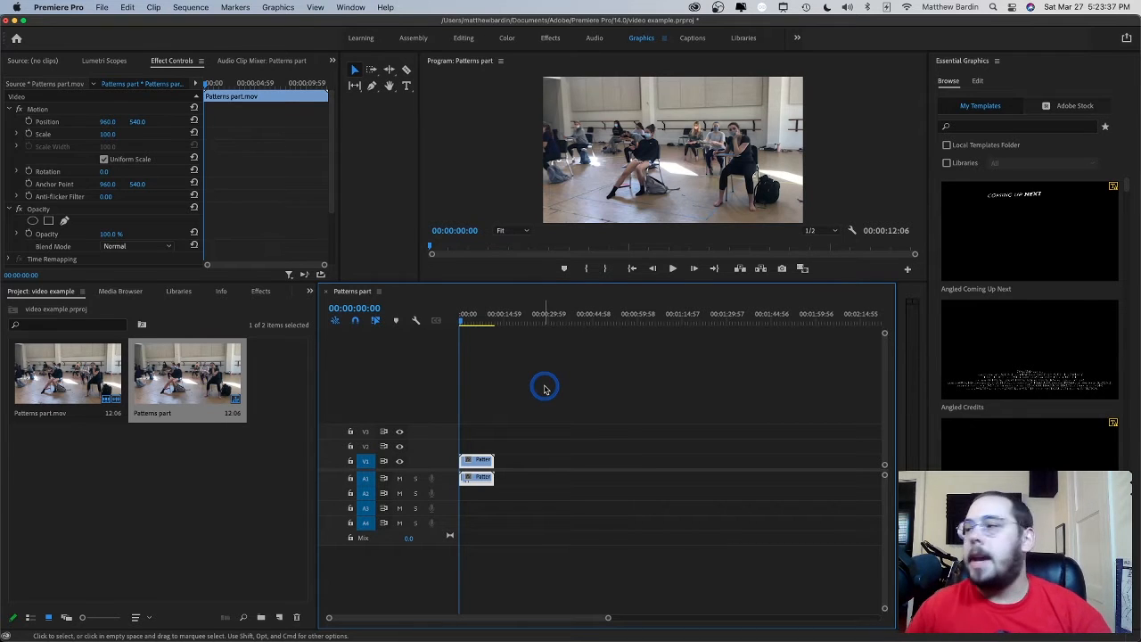
pyautogui.click(536, 471)
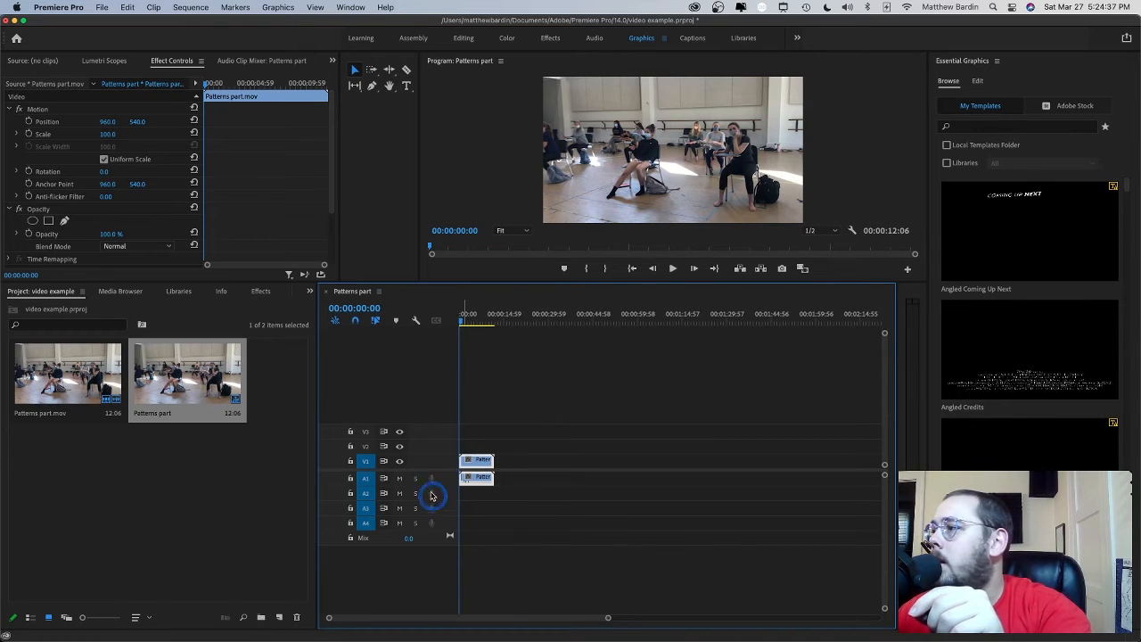
pyautogui.moveTo(418, 470); pyautogui.dragTo(411, 491)
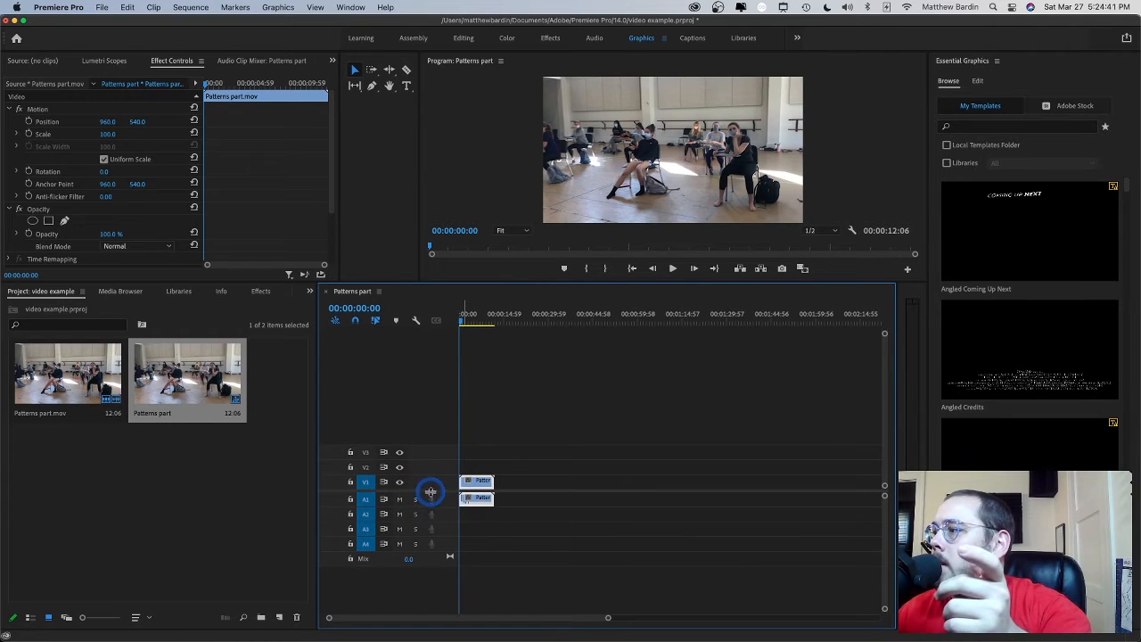
pyautogui.moveTo(431, 492); pyautogui.dragTo(432, 397)
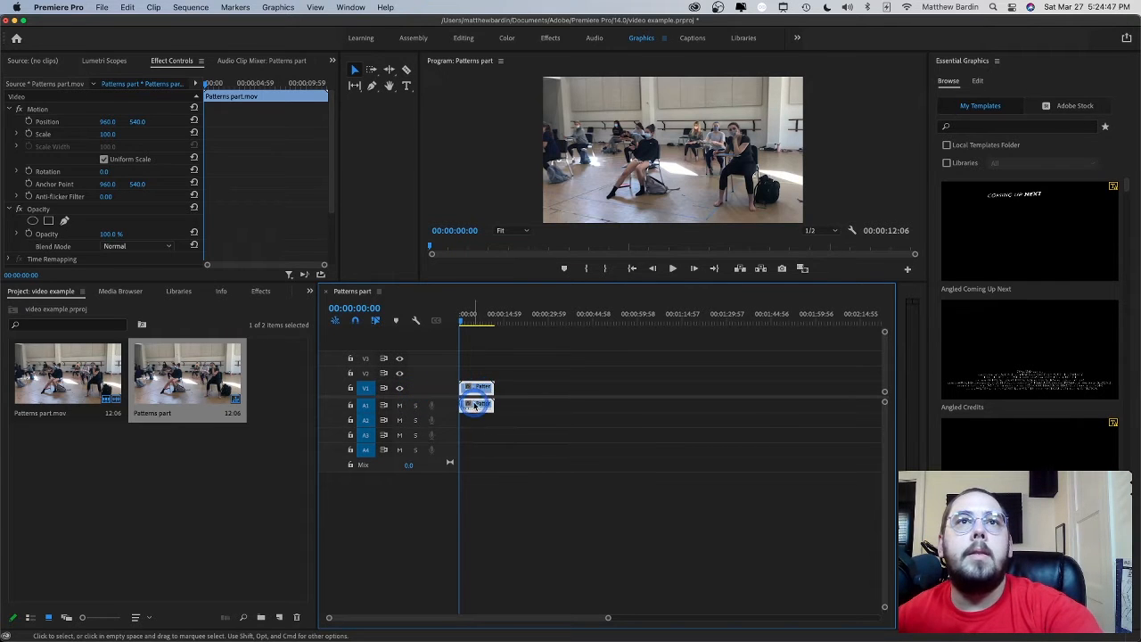
# Step: Add two more copies of Patterns part.mov after the first, on V2/A2 and V3/A3, and scrub the playhead to 00:00:42:35
pyautogui.moveTo(98, 379); pyautogui.dragTo(503, 377)
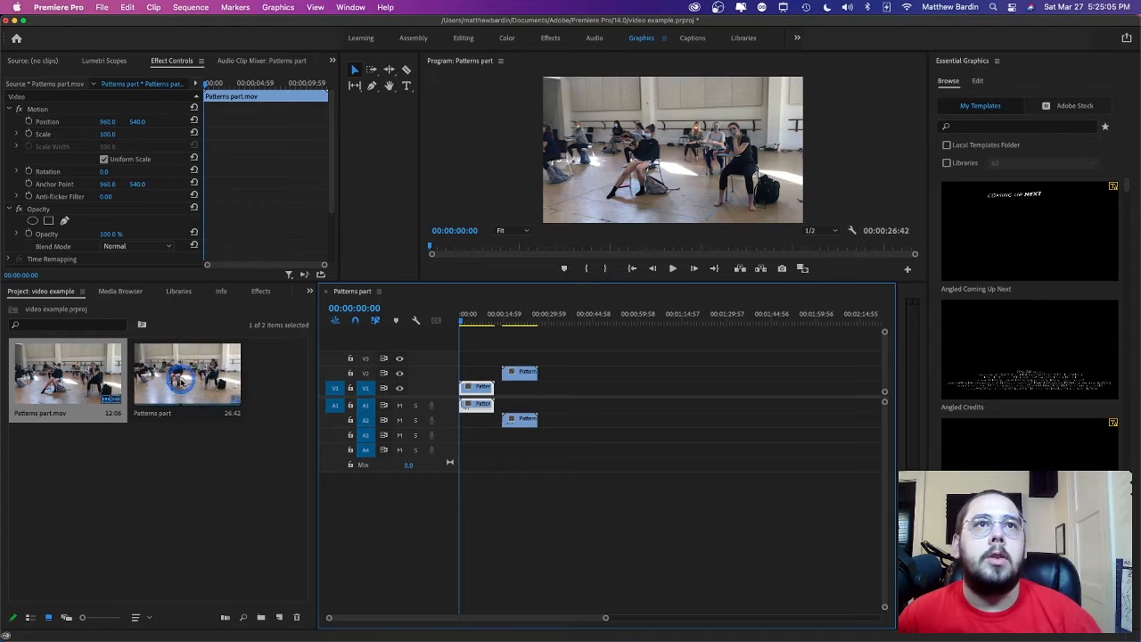
pyautogui.moveTo(87, 379); pyautogui.dragTo(544, 361)
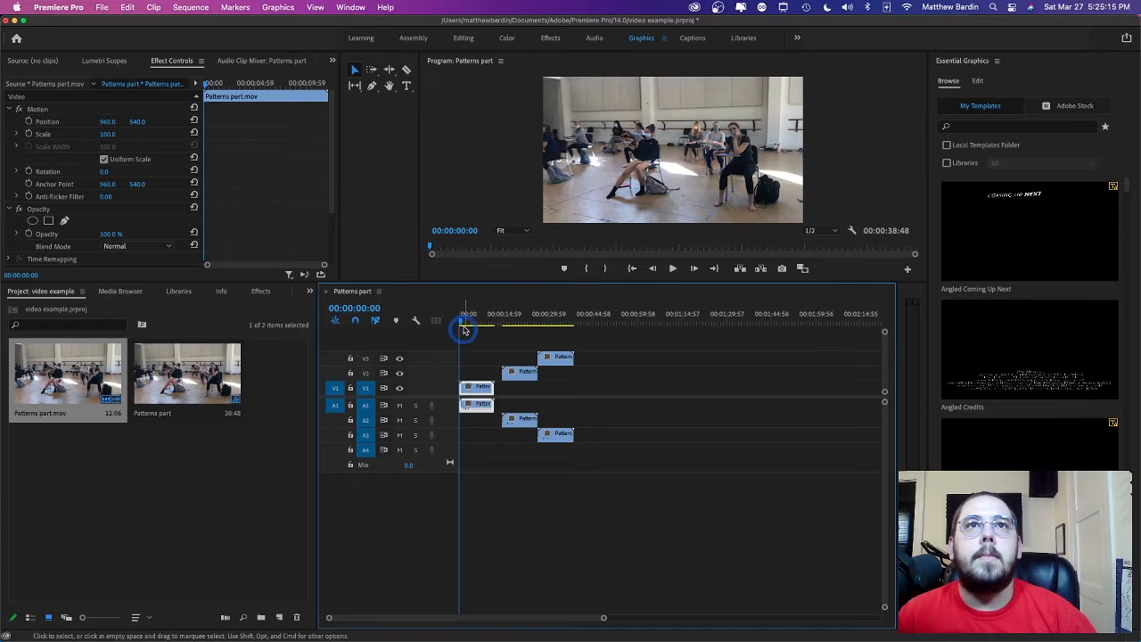
pyautogui.moveTo(464, 330); pyautogui.dragTo(587, 324)
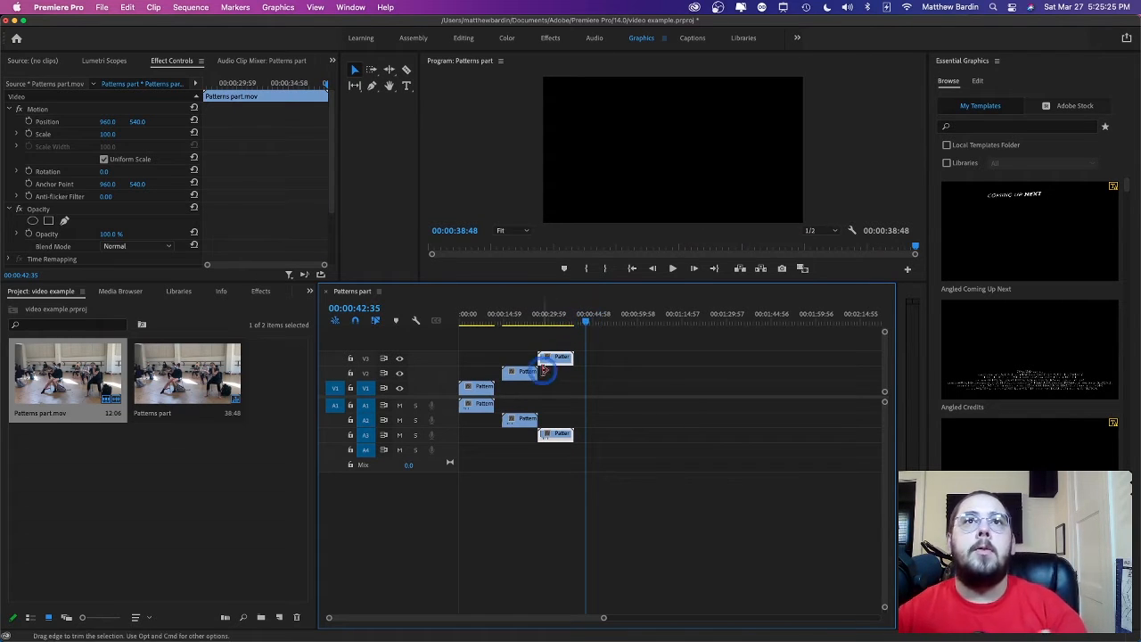
# Step: Rearrange the copies so the V2 clip overlaps the first and the third clip's video follows it on V1, and scrub to 00:00:32:47
pyautogui.moveTo(514, 379)
pyautogui.mouseDown()
pyautogui.moveTo(492, 378)
pyautogui.moveTo(539, 379)
pyautogui.moveTo(513, 396)
pyautogui.mouseUp()
pyautogui.moveTo(466, 317); pyautogui.dragTo(559, 328)
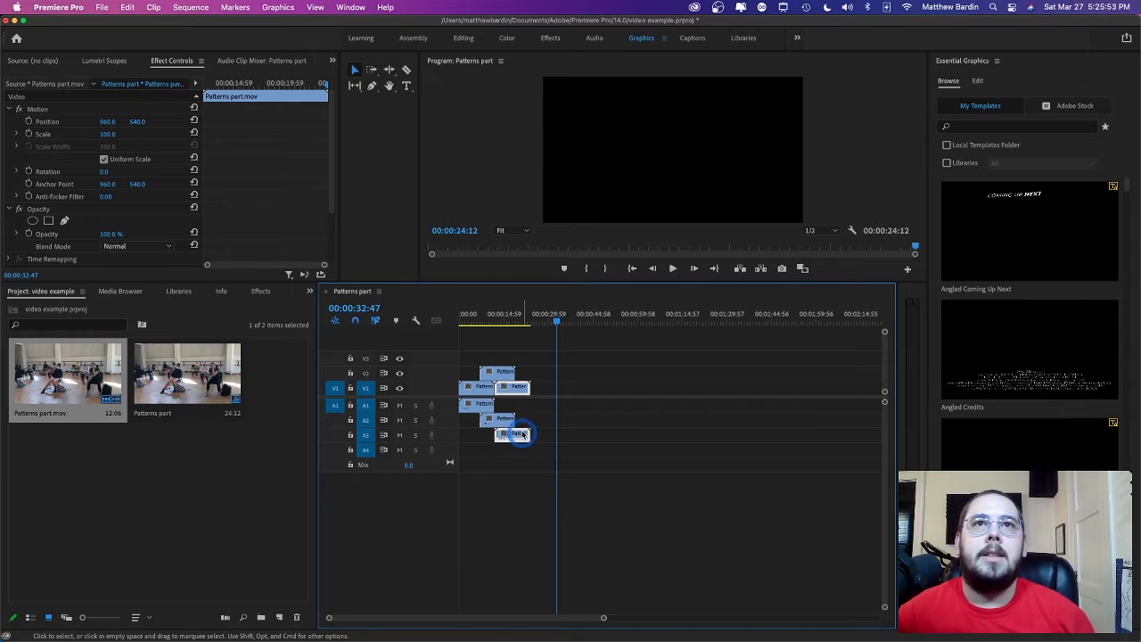
pyautogui.rightClick(514, 395)
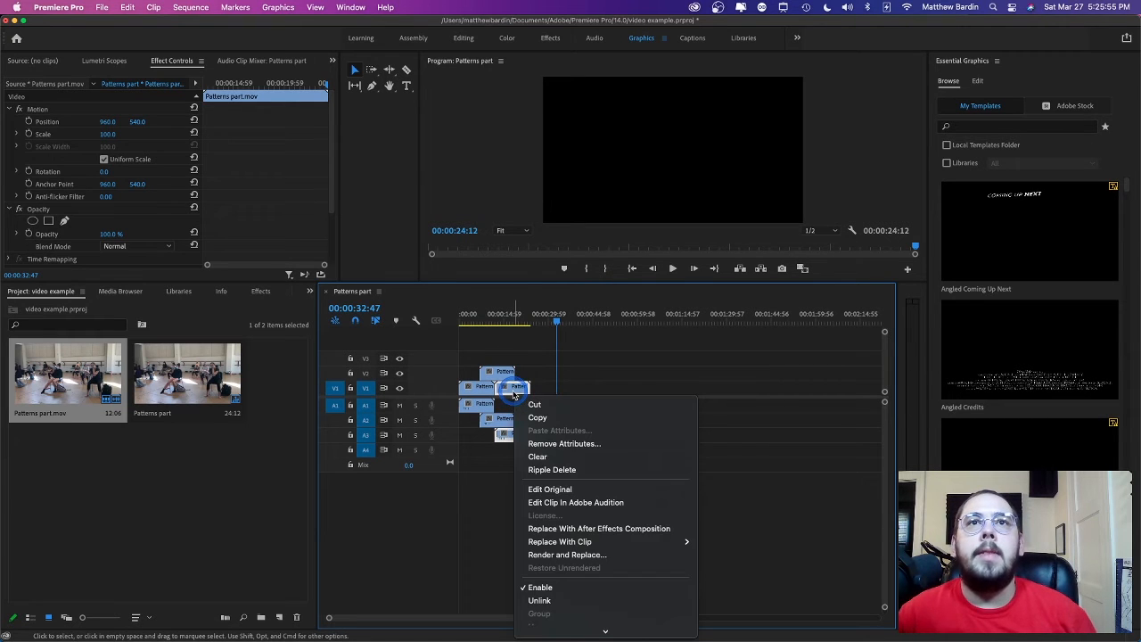
pyautogui.click(491, 461)
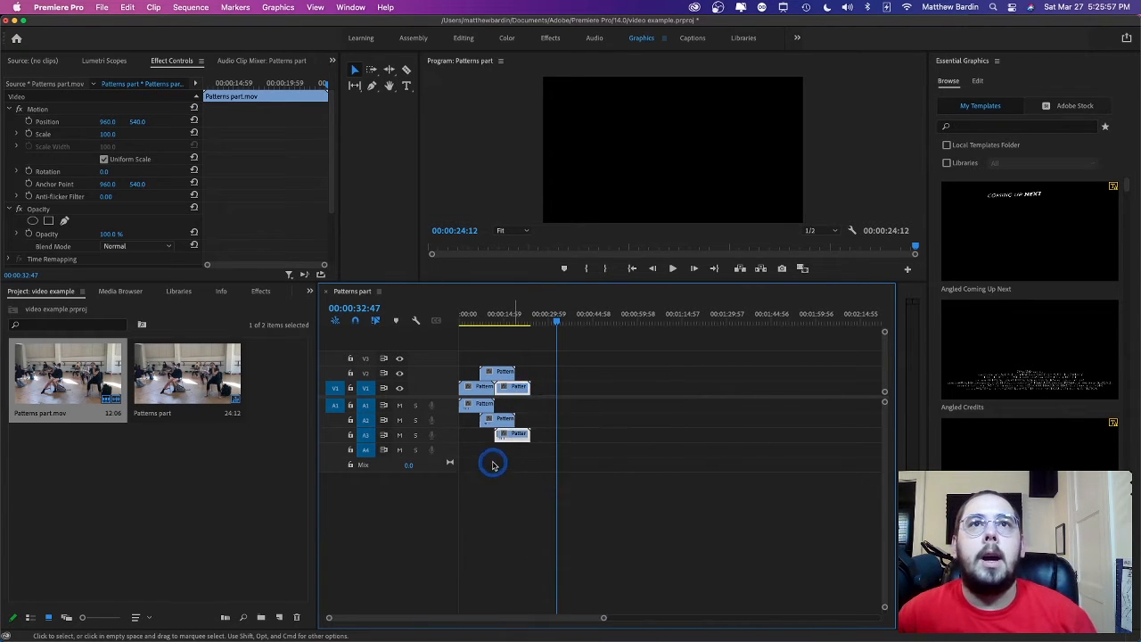
pyautogui.rightClick(510, 437)
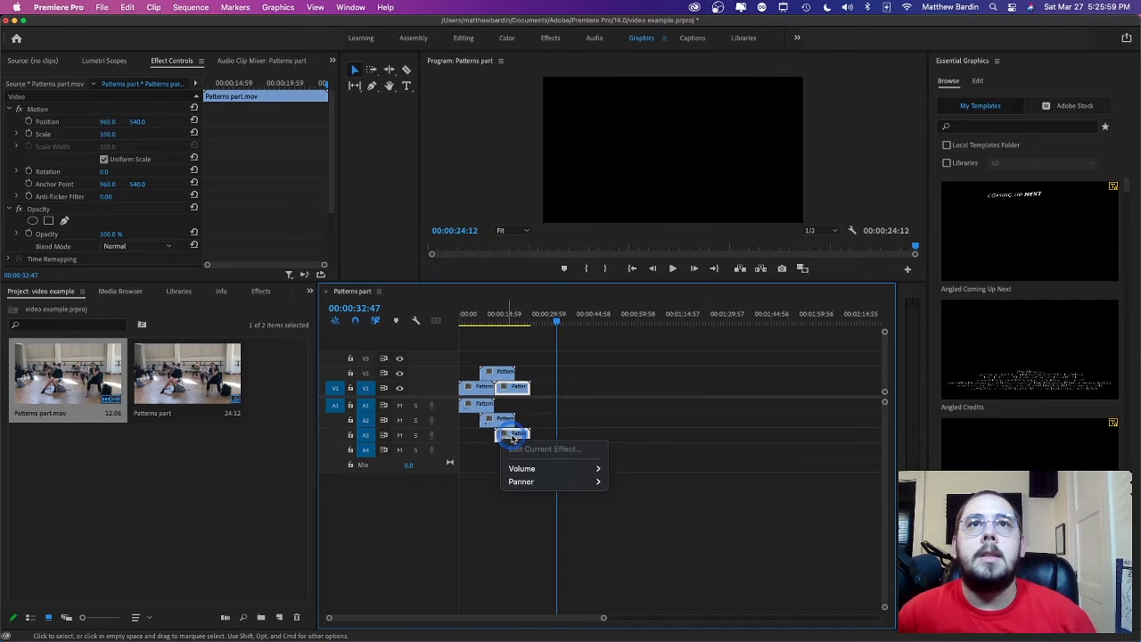
pyautogui.click(484, 522)
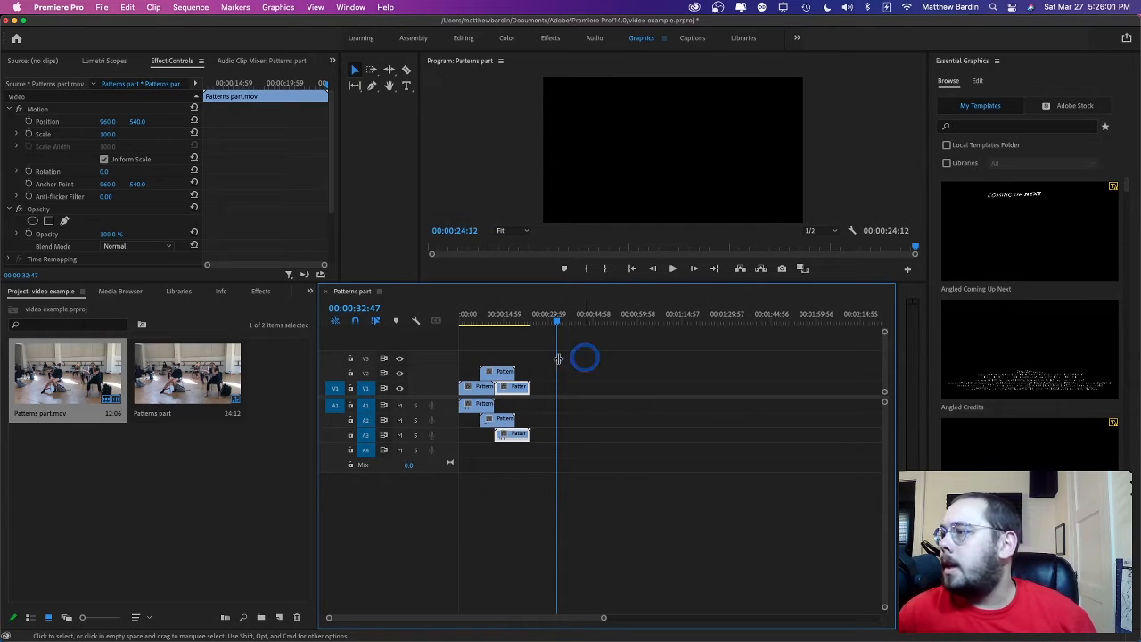
pyautogui.rightClick(506, 390)
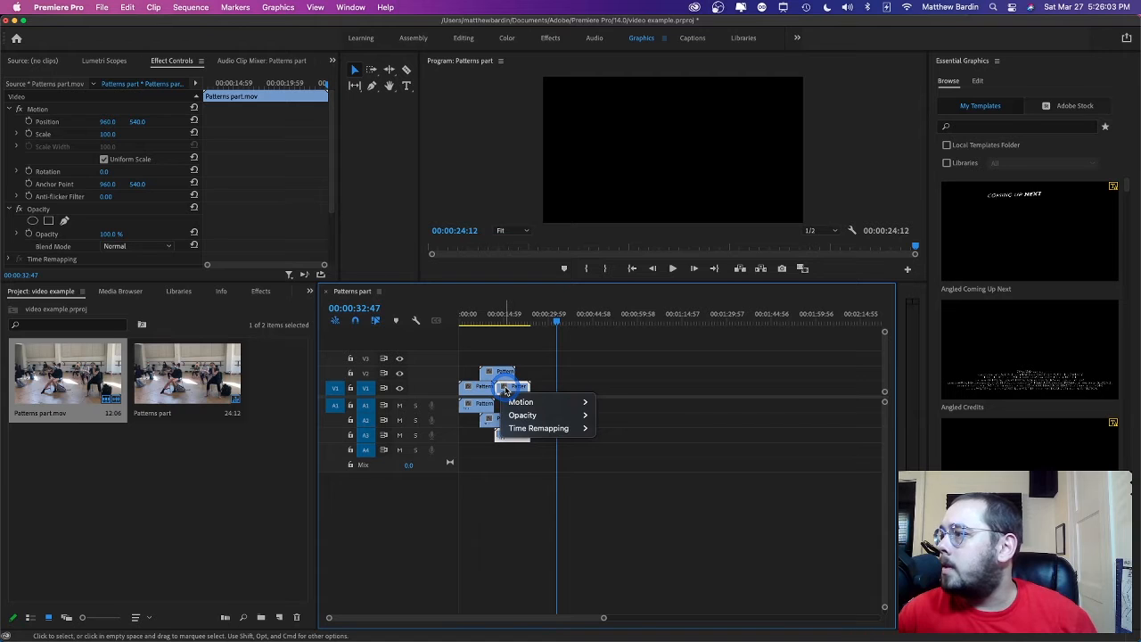
pyautogui.click(486, 390)
# Step: Unlink the first V1 clip from its audio and move only its video to V2, starting at the playhead at 00:00:32:47
pyautogui.click(481, 390)
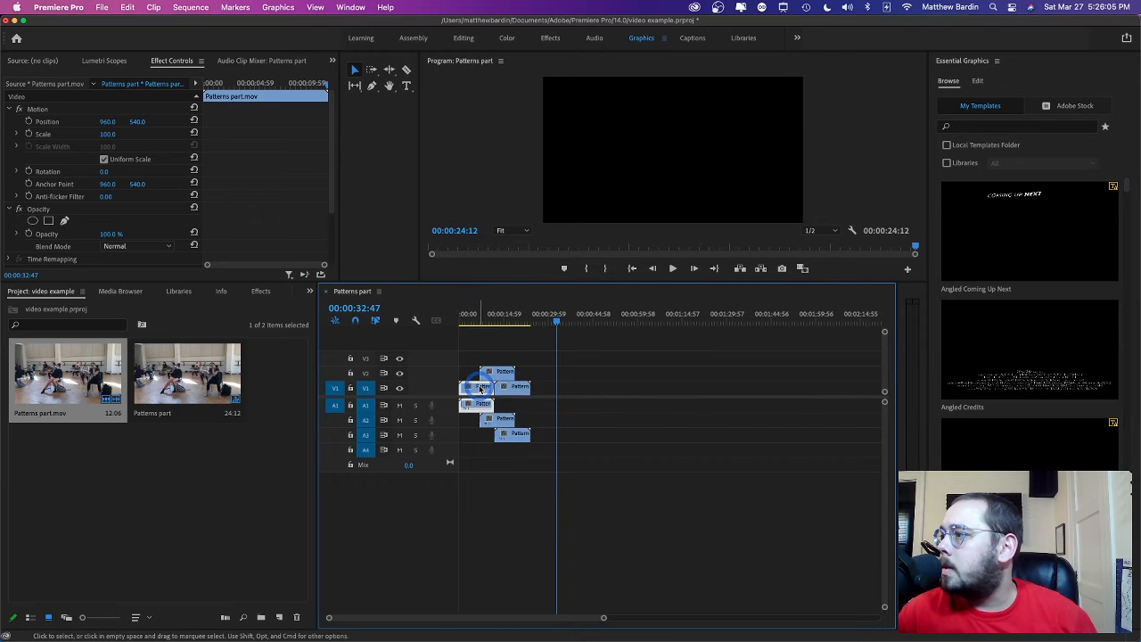
pyautogui.rightClick(480, 389)
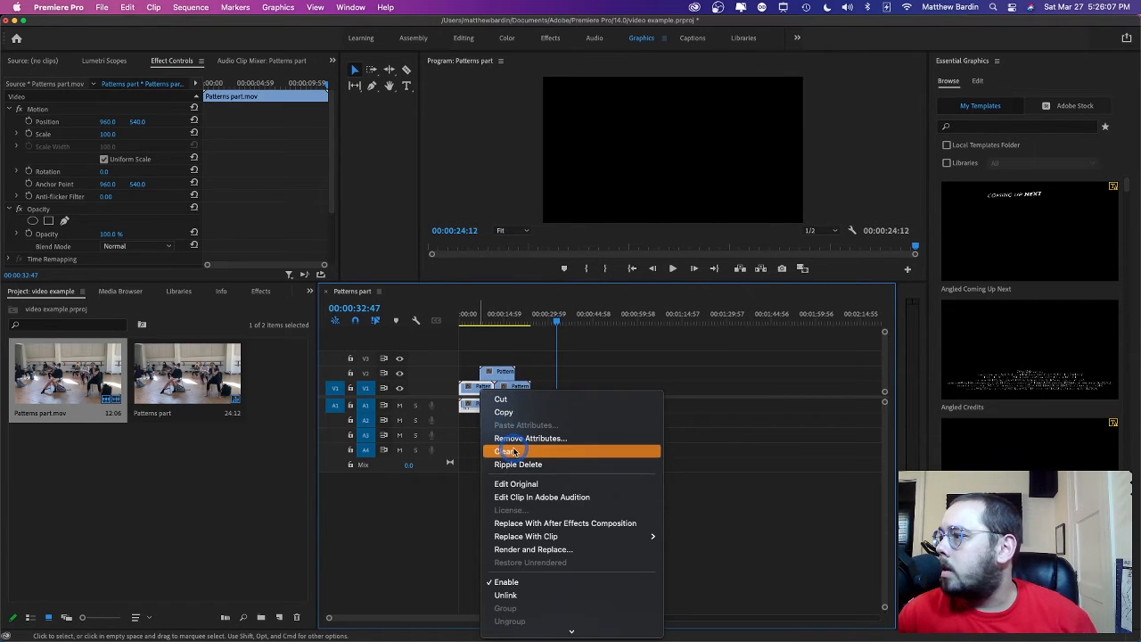
pyautogui.click(515, 597)
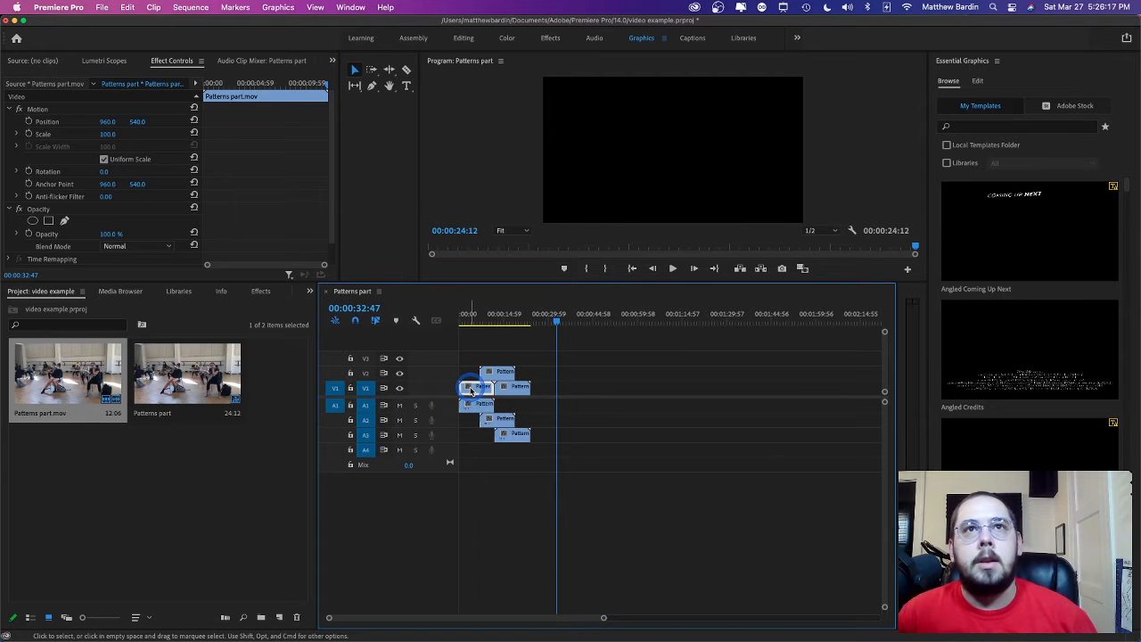
pyautogui.moveTo(472, 390); pyautogui.dragTo(574, 373)
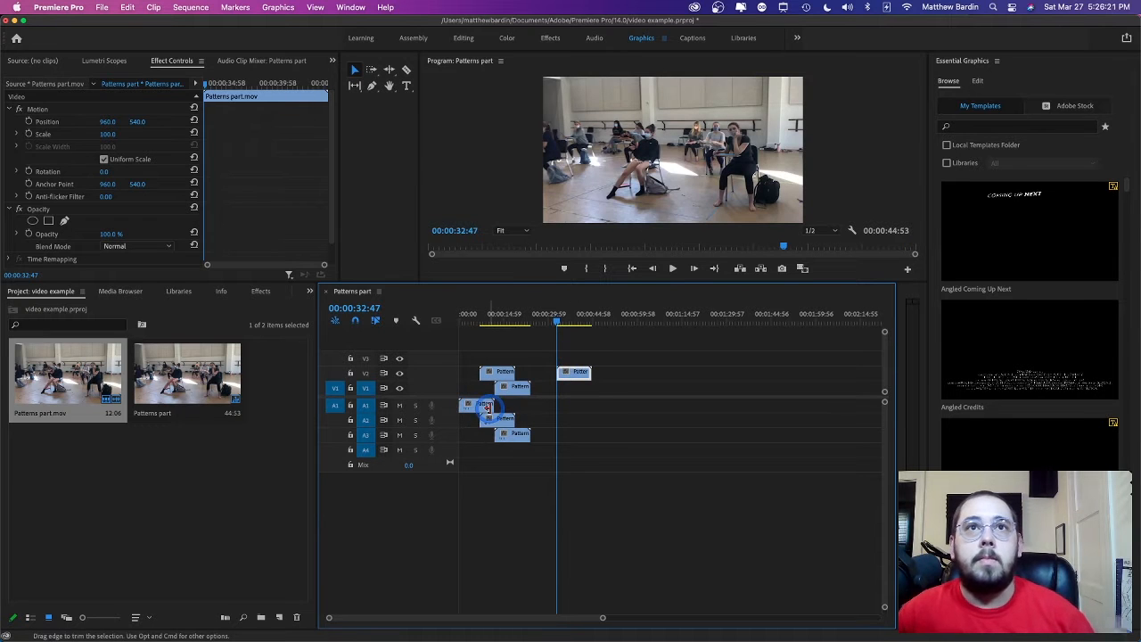
# Step: Undo the first clip's move to V2, and unlink it on V1 to delete only its audio from A1
pyautogui.press('super+z')
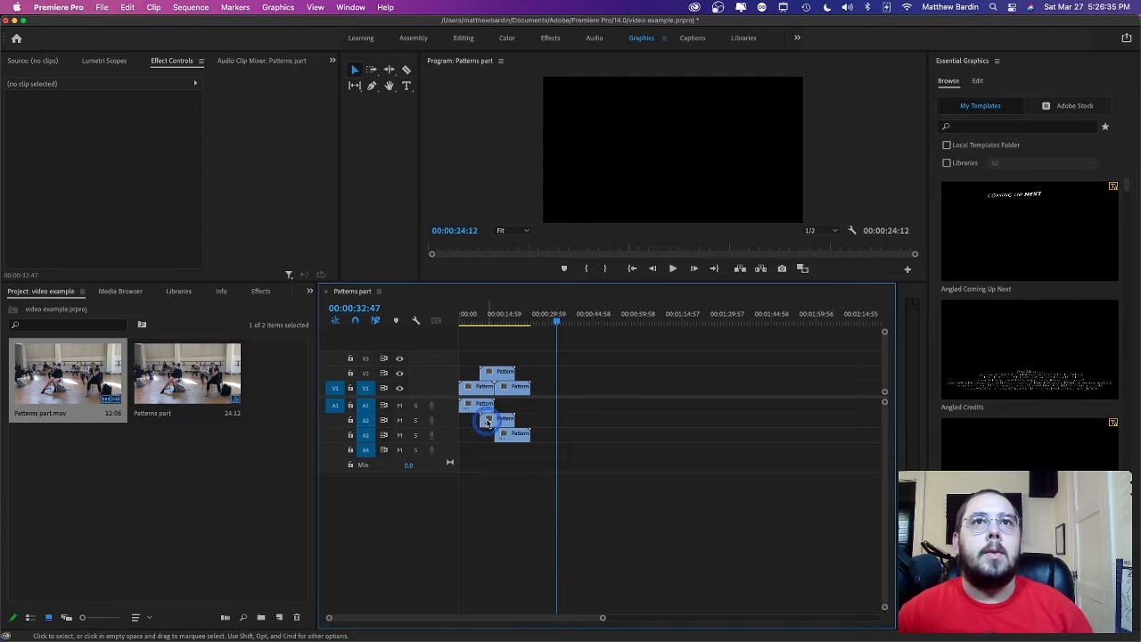
pyautogui.click(478, 391)
pyautogui.rightClick(478, 391)
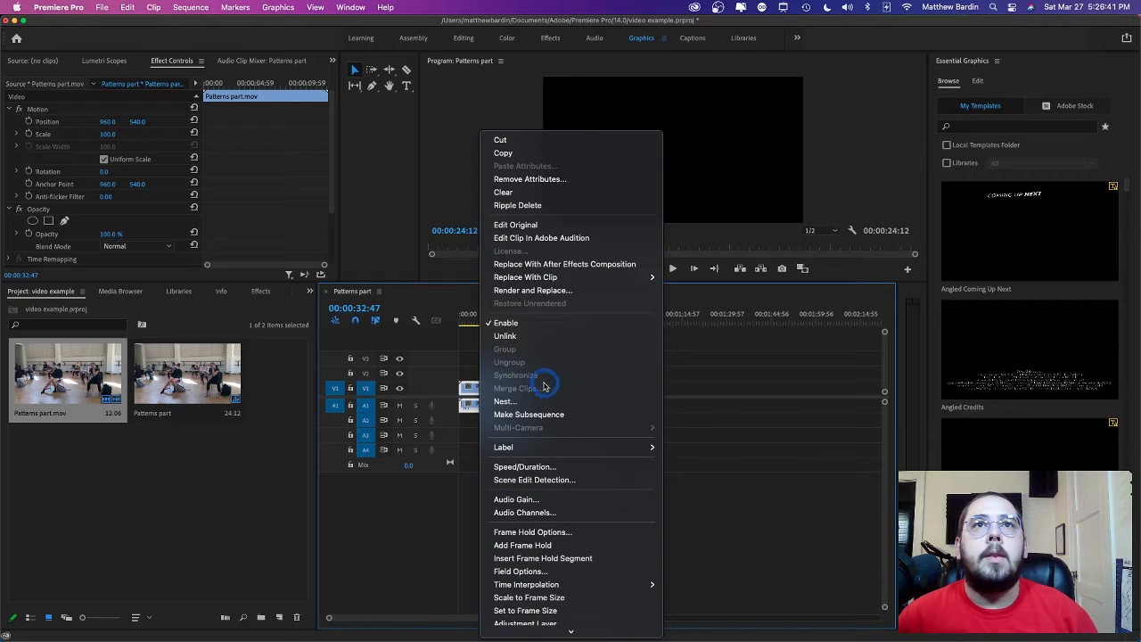
pyautogui.click(504, 335)
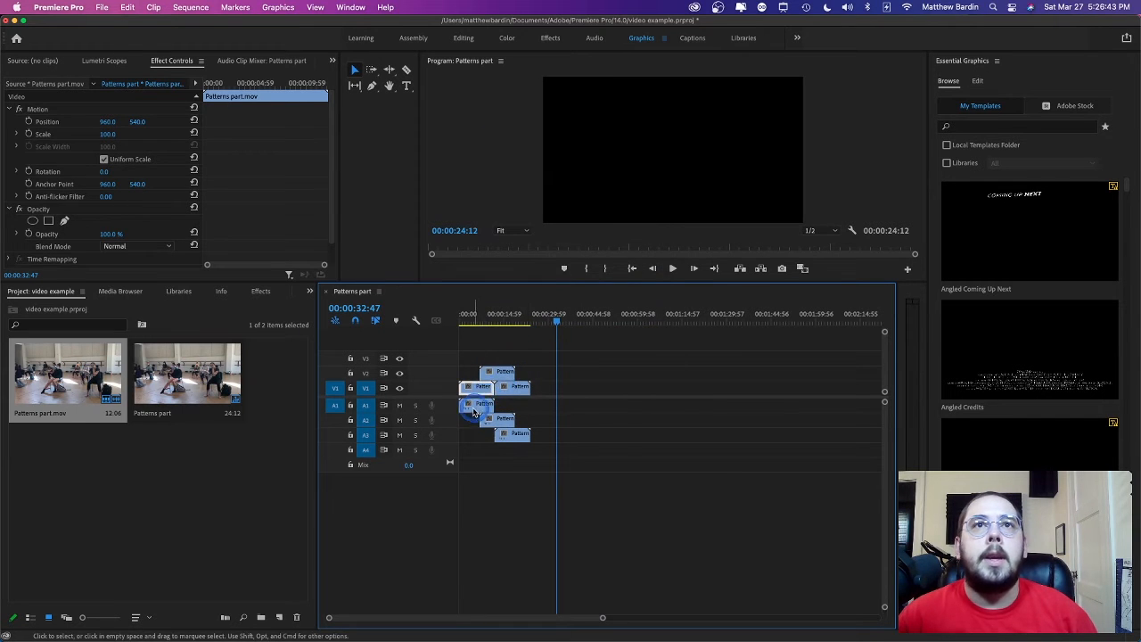
pyautogui.click(473, 409)
pyautogui.press('Delete')
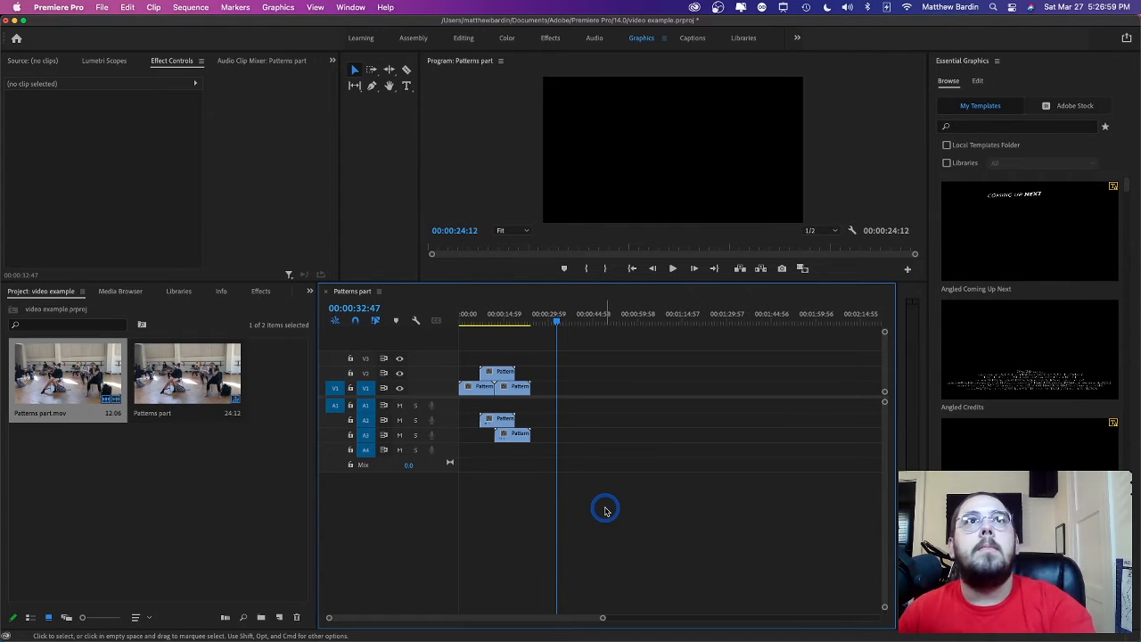
# Step: Set the V2 clip's scale to 50 and scrub the playhead back to 00:00:01:48
pyautogui.click(502, 375)
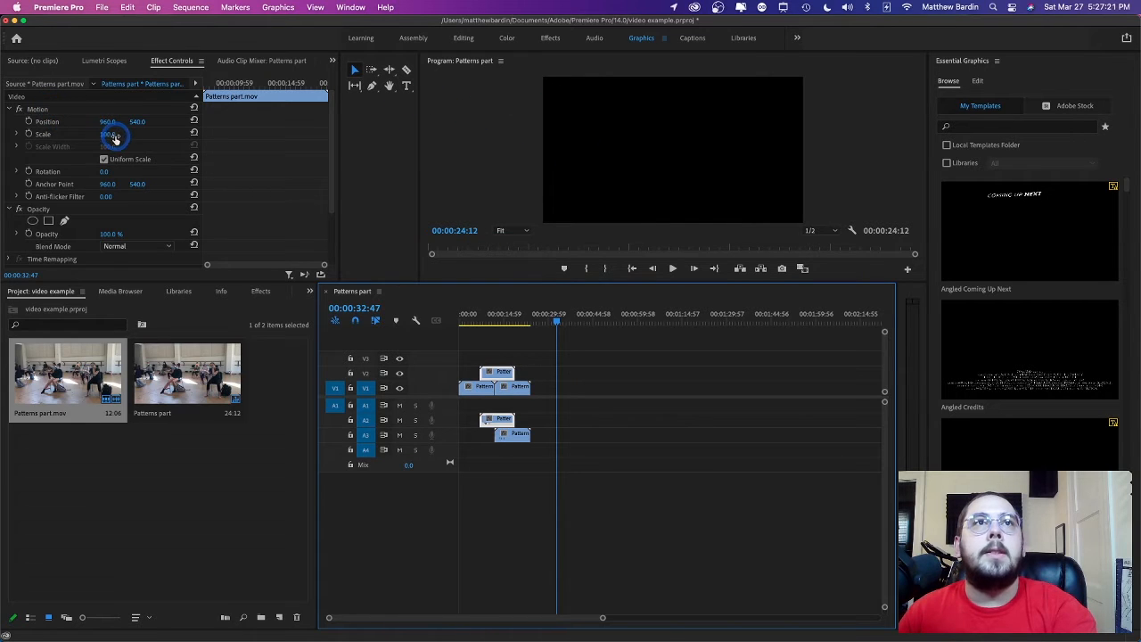
pyautogui.click(112, 133)
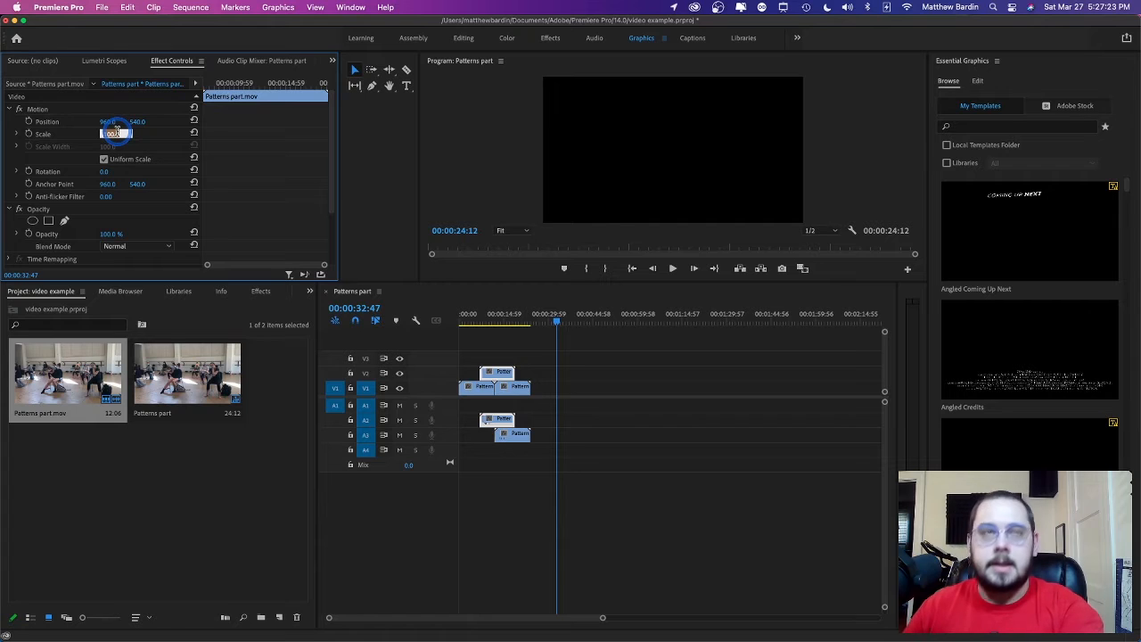
pyautogui.write('50')
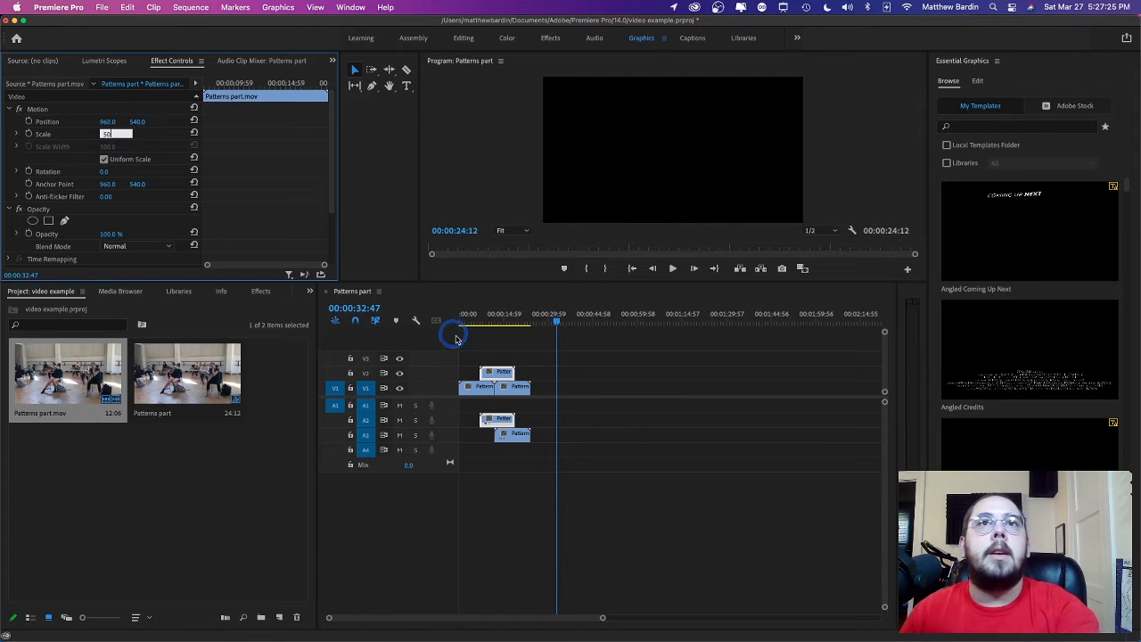
pyautogui.moveTo(554, 328); pyautogui.dragTo(463, 314)
# Step: Set the scale of the first clip on V1 to 50
pyautogui.click(117, 134)
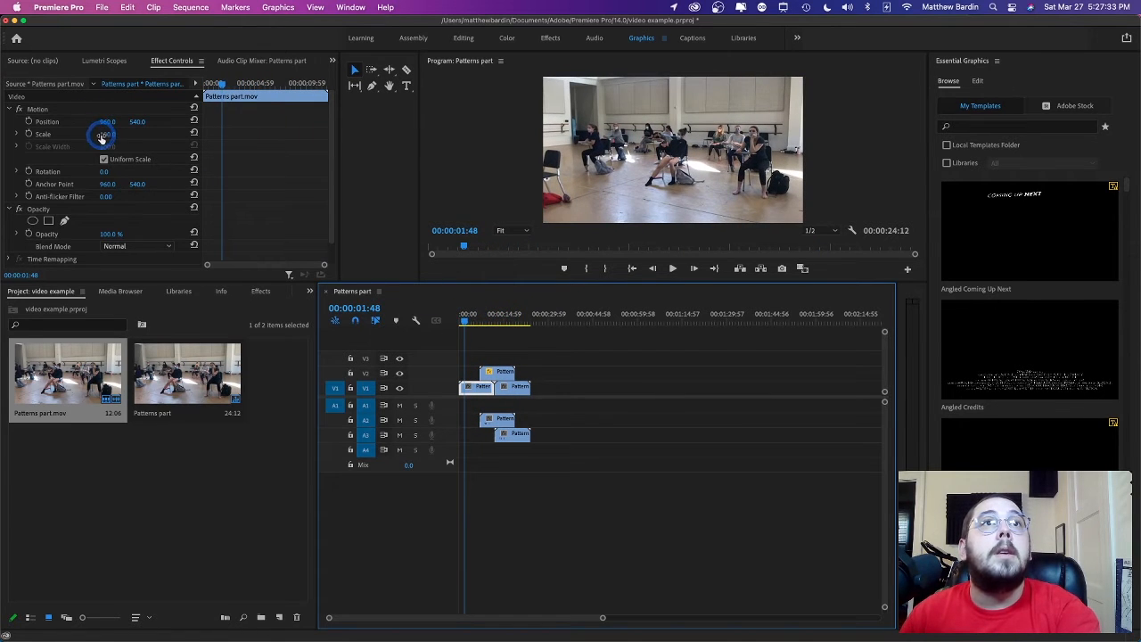
pyautogui.click(114, 132)
pyautogui.write('50')
pyautogui.press('Return')
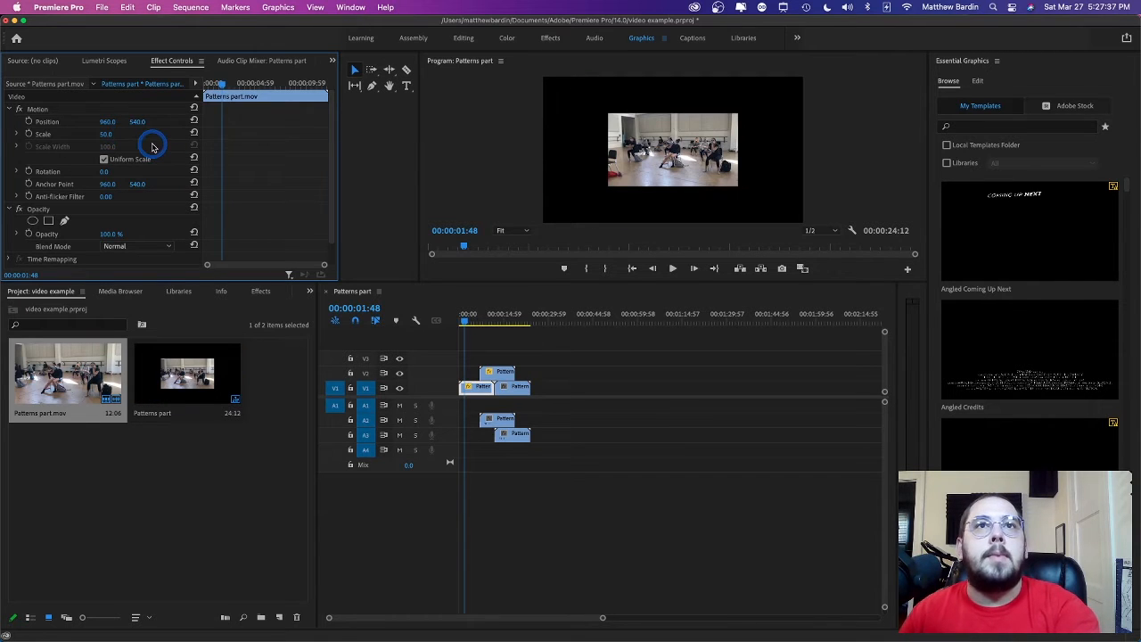
# Step: Scrub the playhead to 00:00:13:00 and set the scale of the second clip on V1 to 75
pyautogui.click(499, 372)
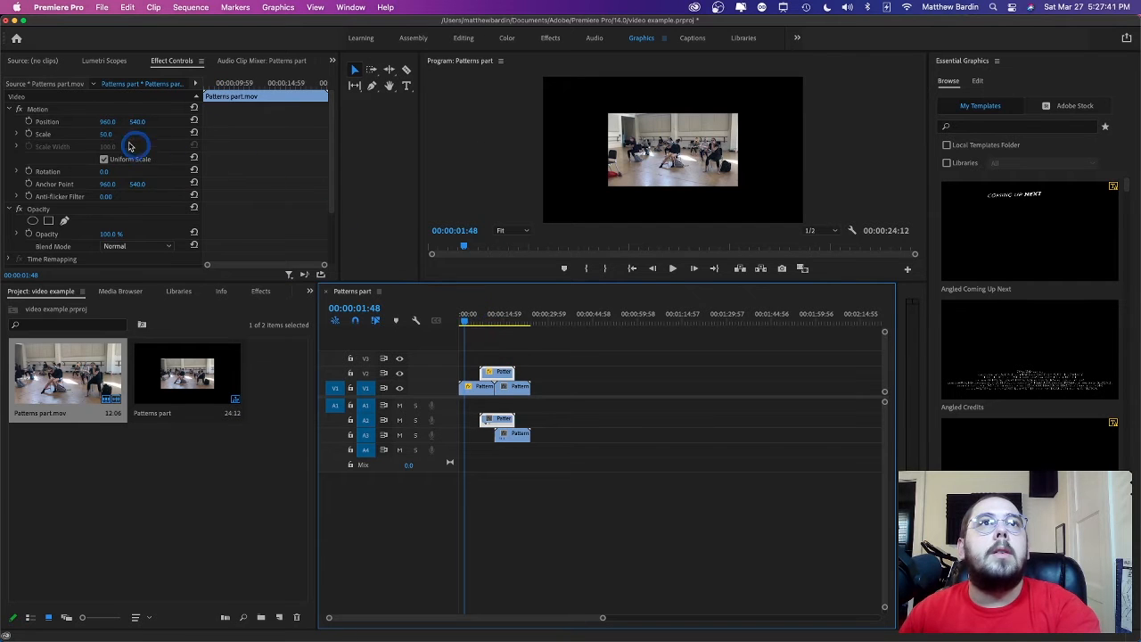
pyautogui.click(467, 318)
pyautogui.moveTo(477, 323); pyautogui.dragTo(501, 330)
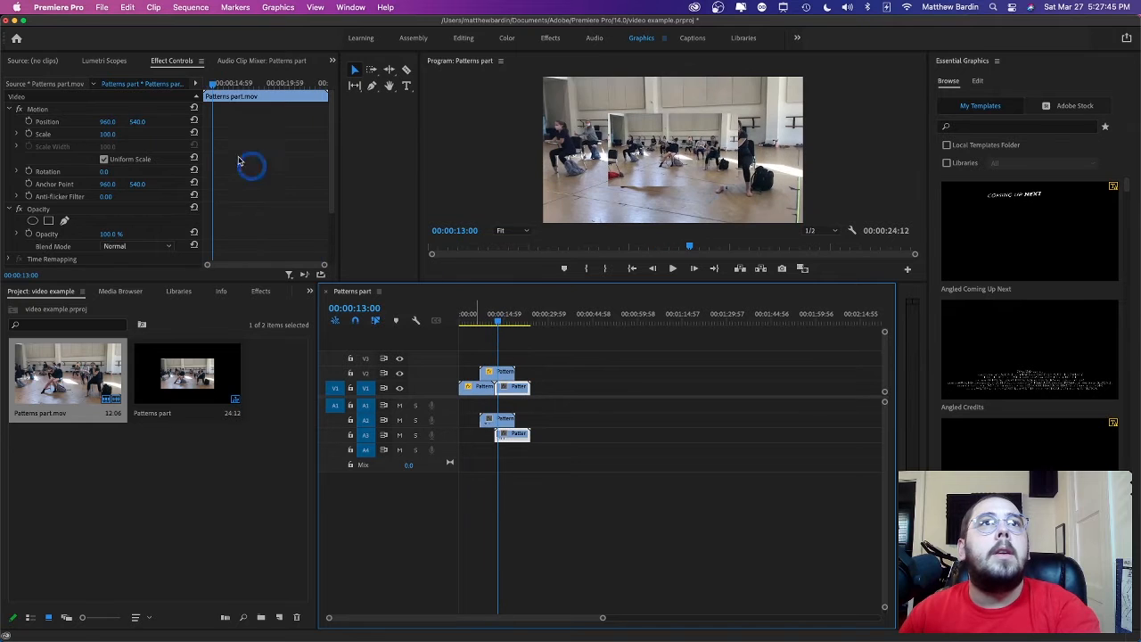
pyautogui.click(104, 134)
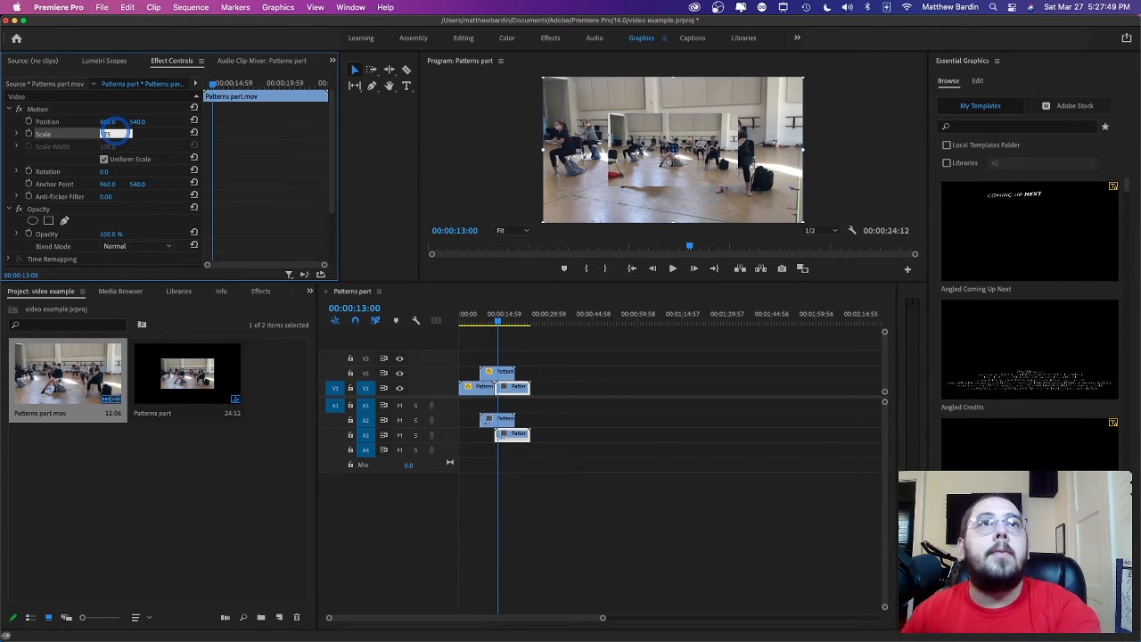
pyautogui.write('75')
pyautogui.press('Return')
# Step: Set the horizontal position of the second V1 clip to 100
pyautogui.click(107, 121)
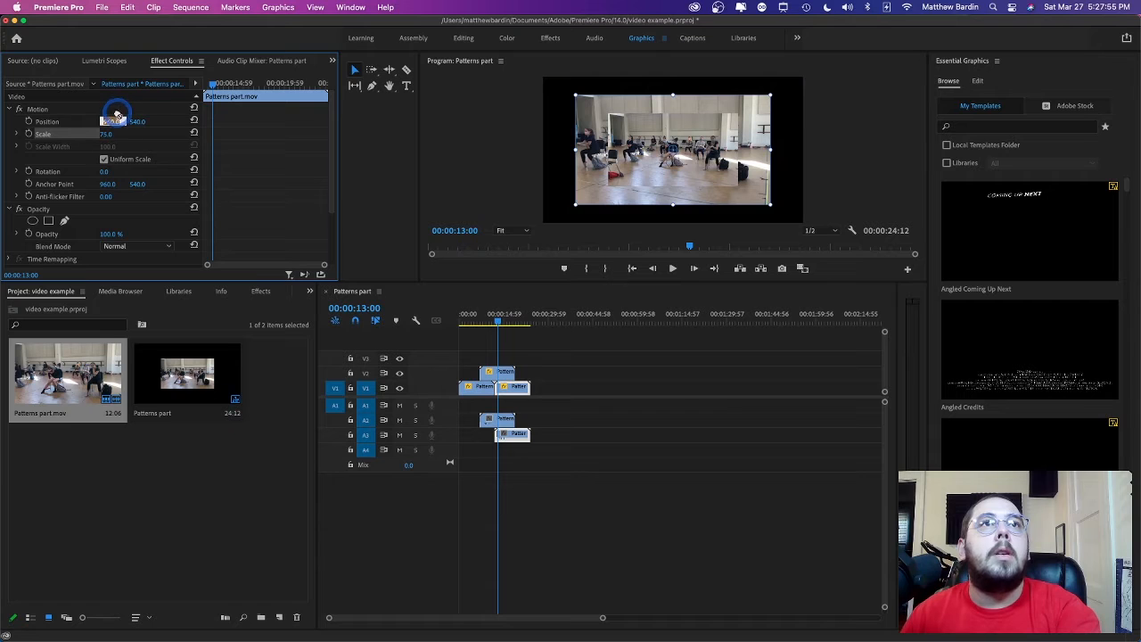
pyautogui.write('100')
pyautogui.press('Return')
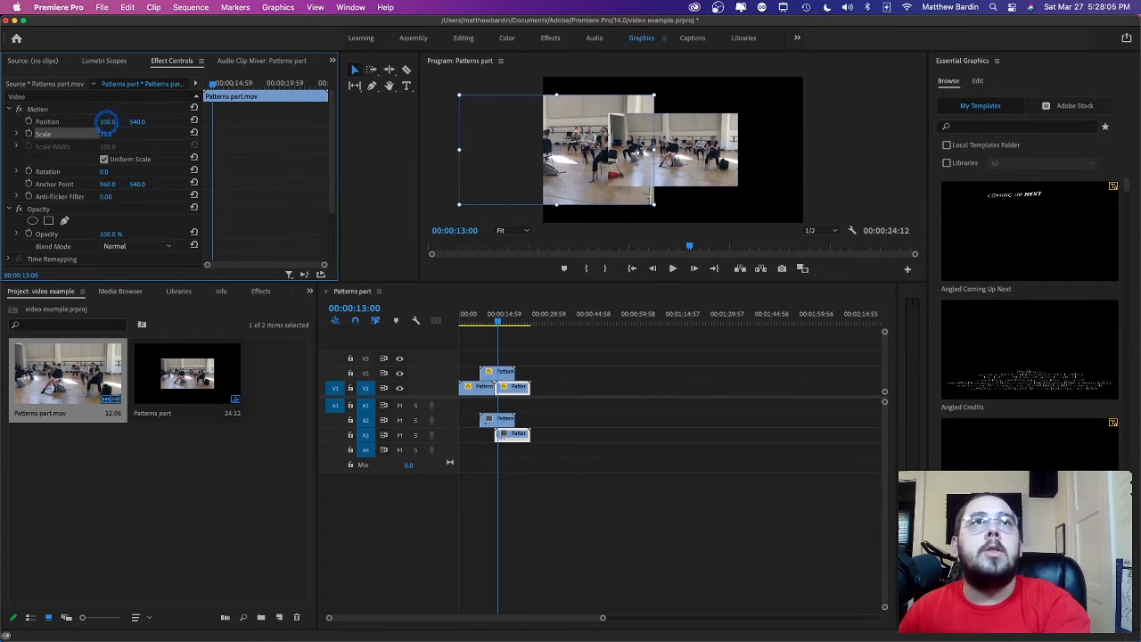
pyautogui.click(140, 121)
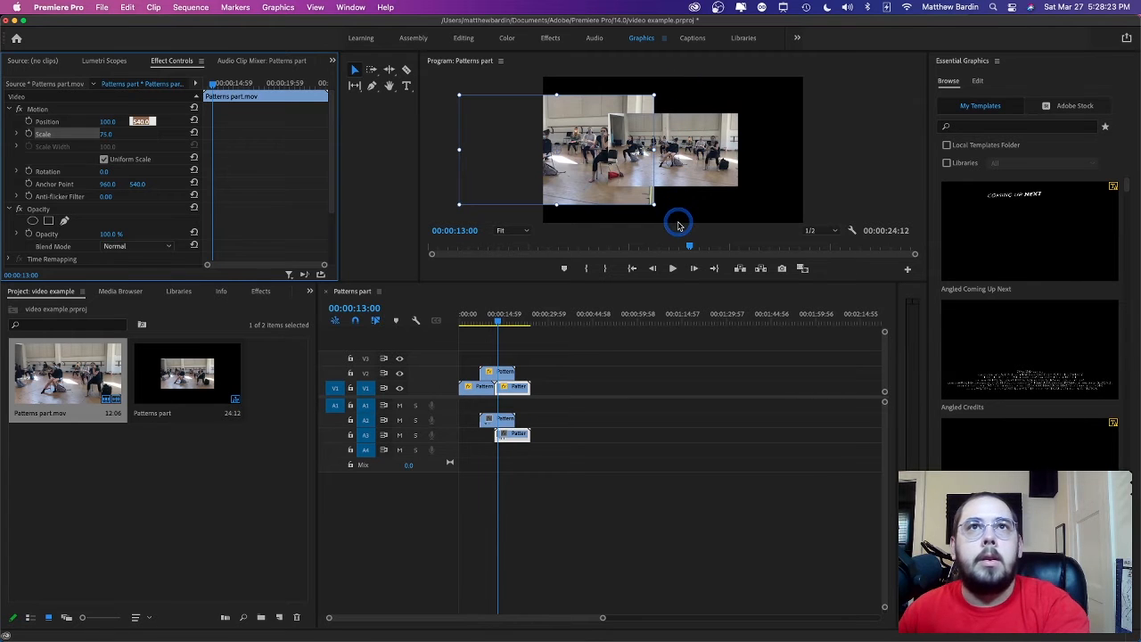
pyautogui.click(460, 320)
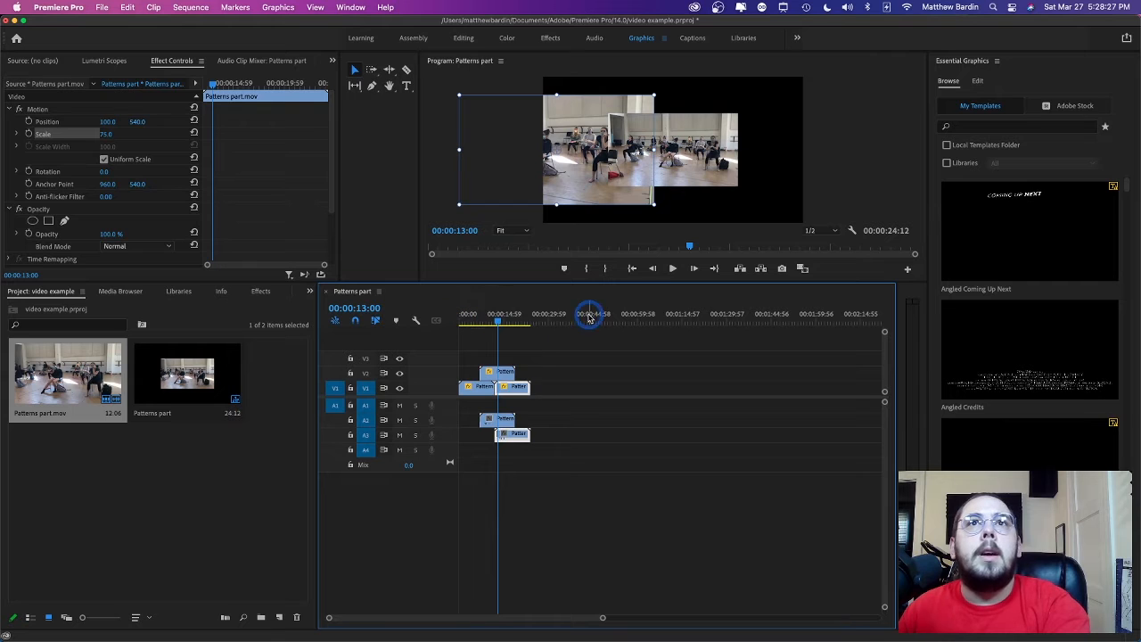
# Step: Step back to 00:00:12:58, preview the overlapping clips briefly, and return the playhead to the sequence start
pyautogui.click(654, 270)
pyautogui.click(654, 269)
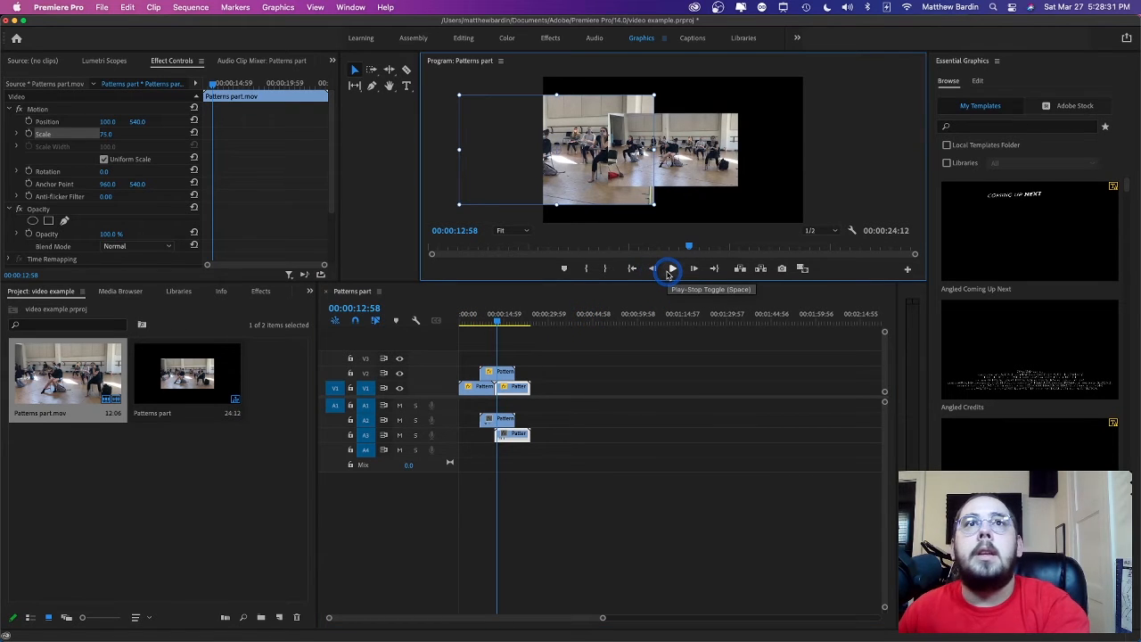
pyautogui.click(670, 271)
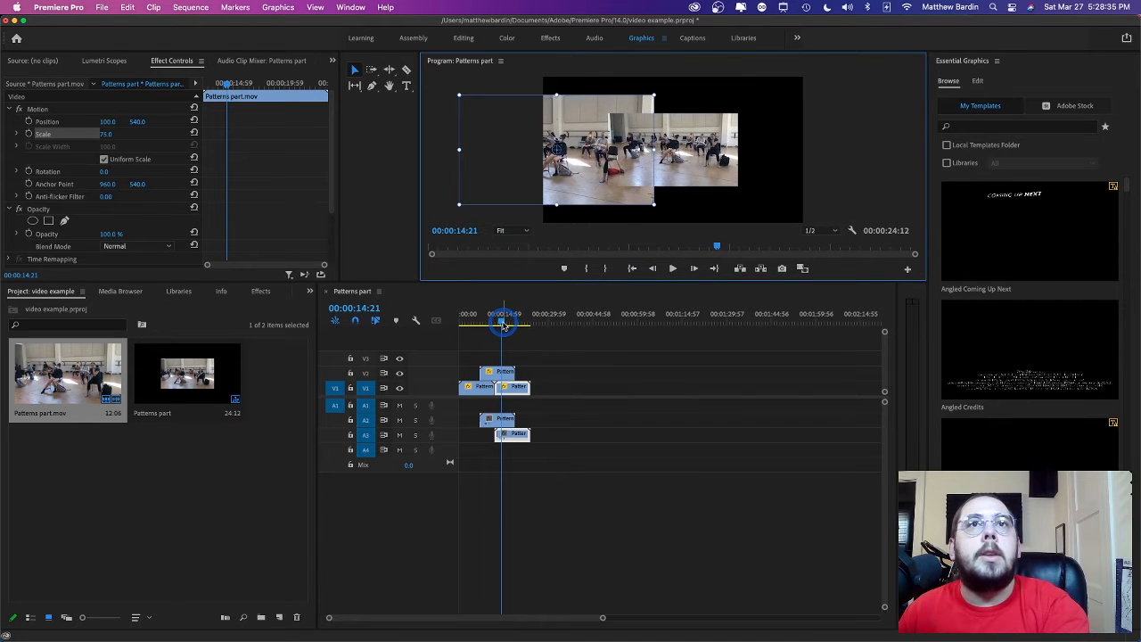
pyautogui.moveTo(502, 324); pyautogui.dragTo(437, 324)
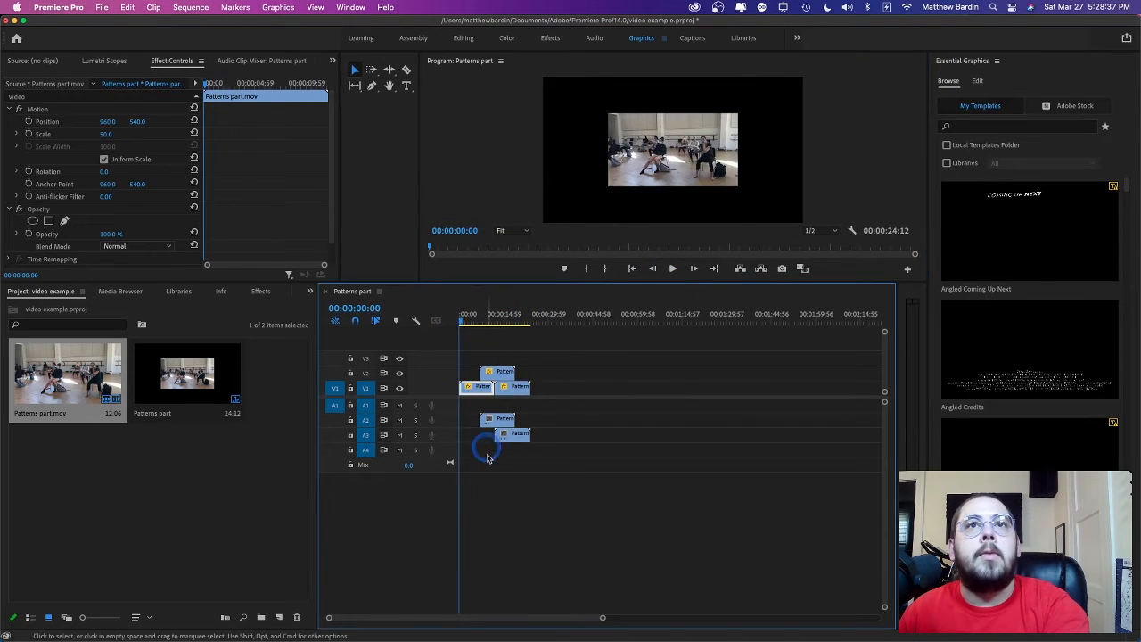
# Step: Deselect all clips and mute audio tracks A1, A2 and A3
pyautogui.click(492, 530)
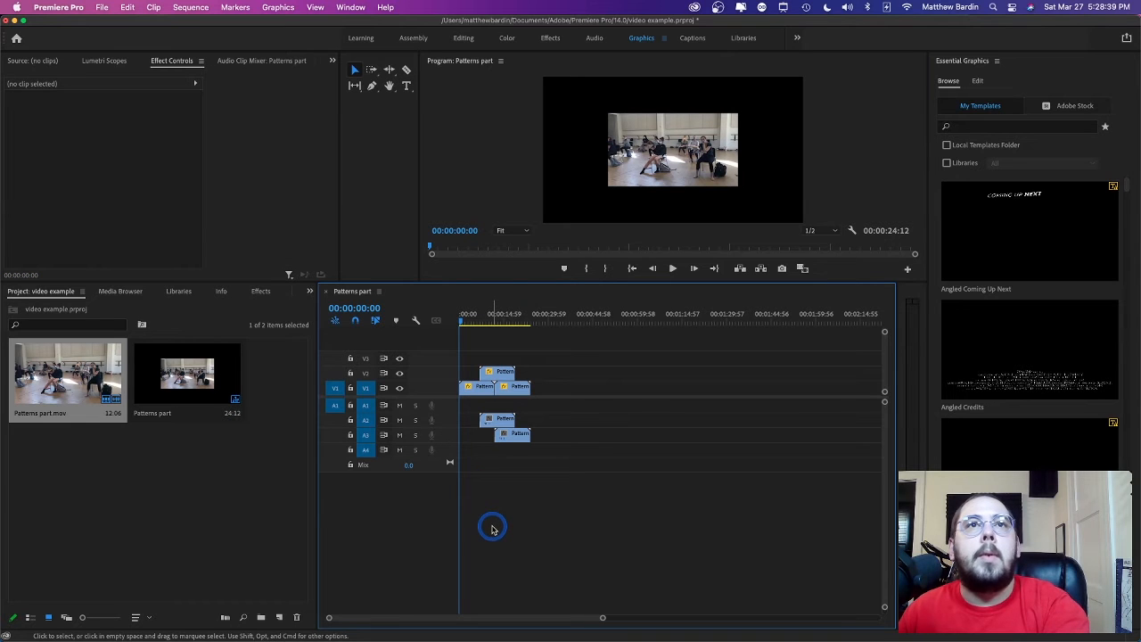
pyautogui.click(381, 418)
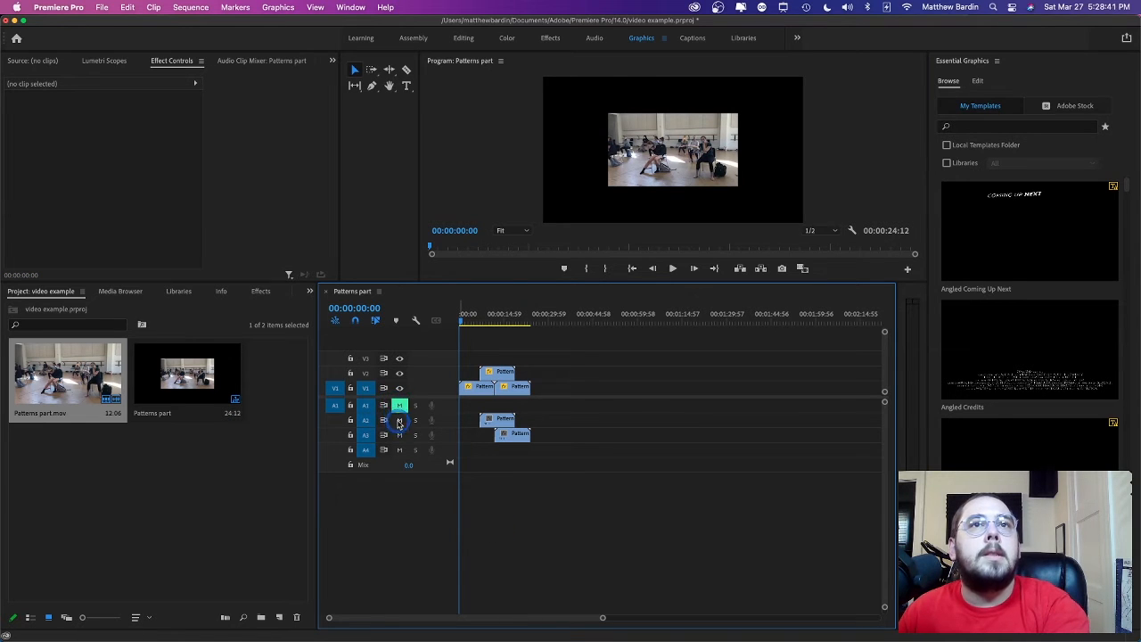
pyautogui.click(399, 421)
pyautogui.click(400, 435)
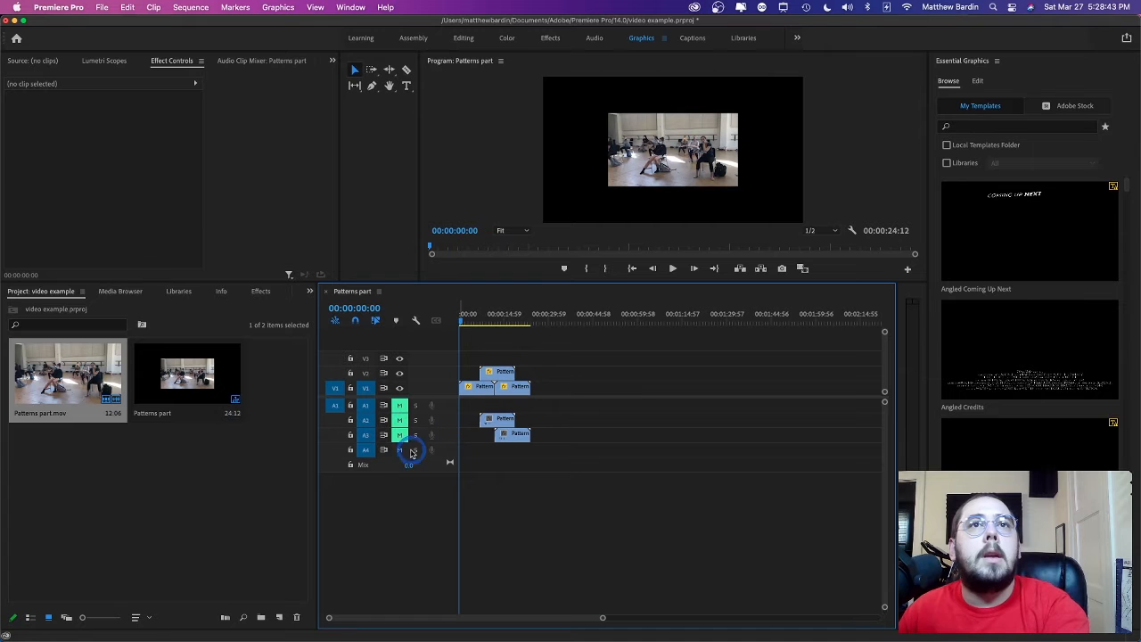
# Step: Play the muted sequence through from the start to review the layered clips, replay it briefly and stop at 00:00:00:36
pyautogui.click(632, 270)
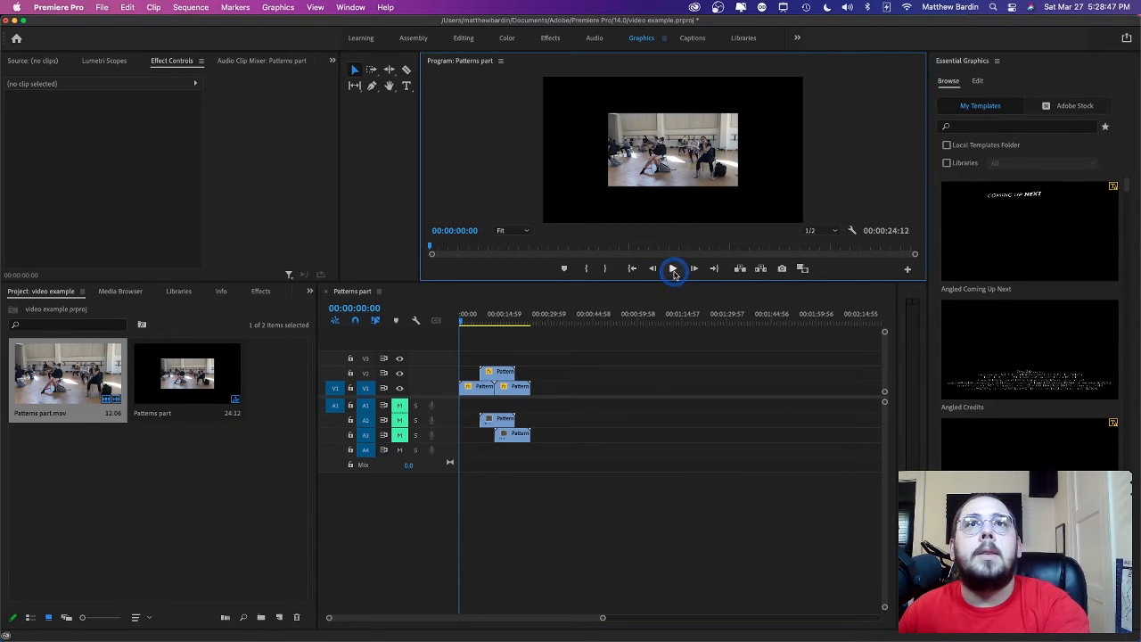
pyautogui.click(673, 268)
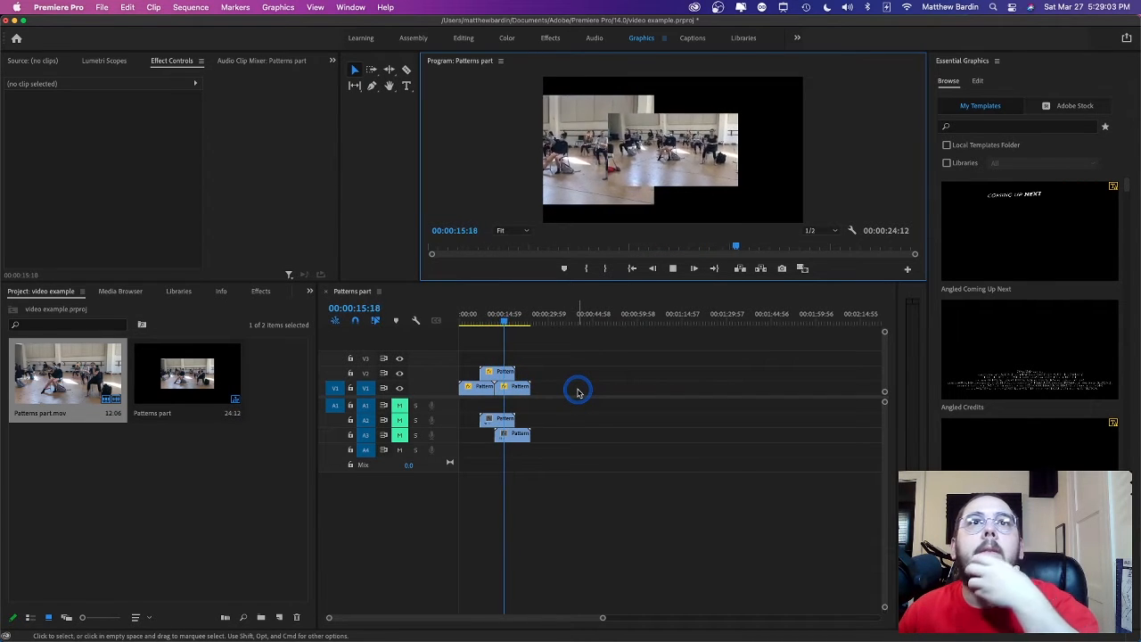
pyautogui.click(500, 381)
pyautogui.click(510, 389)
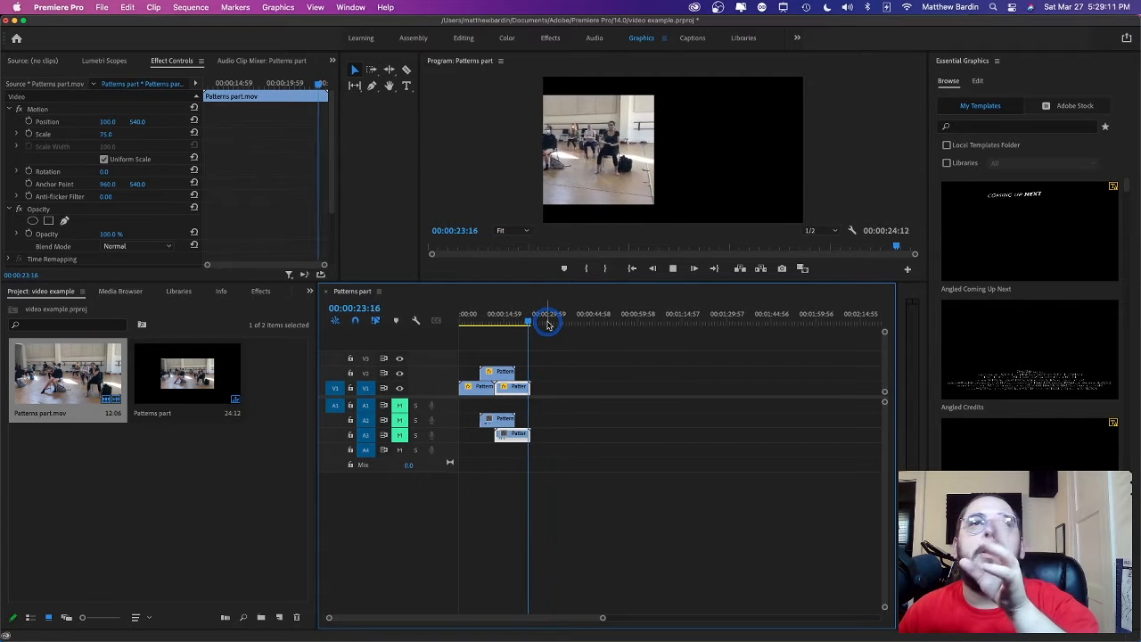
pyautogui.click(673, 269)
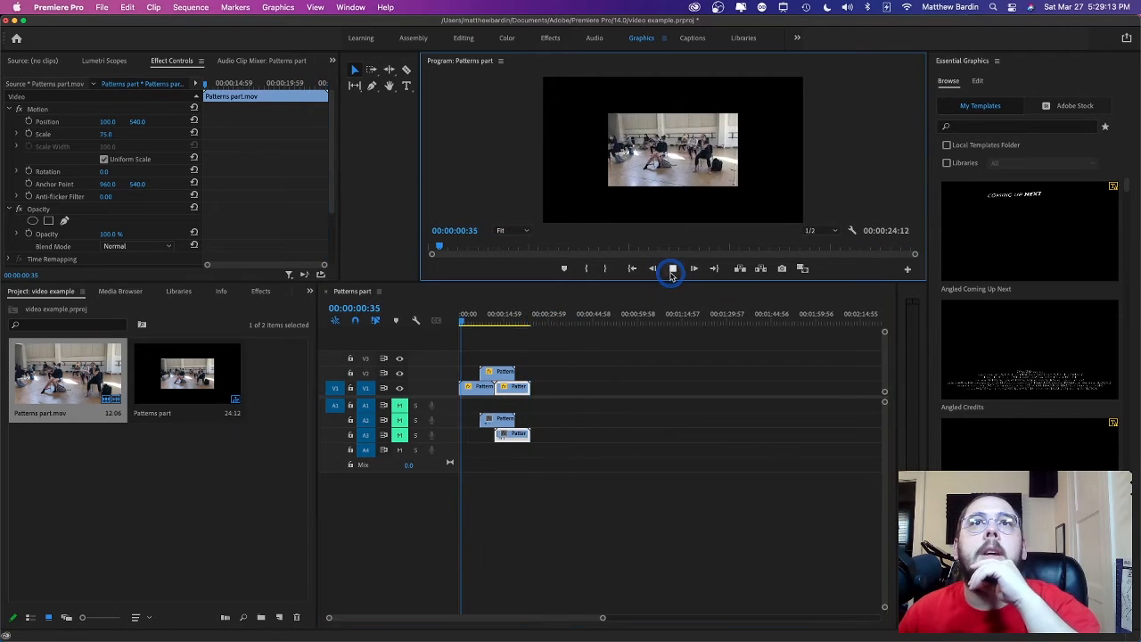
pyautogui.click(672, 270)
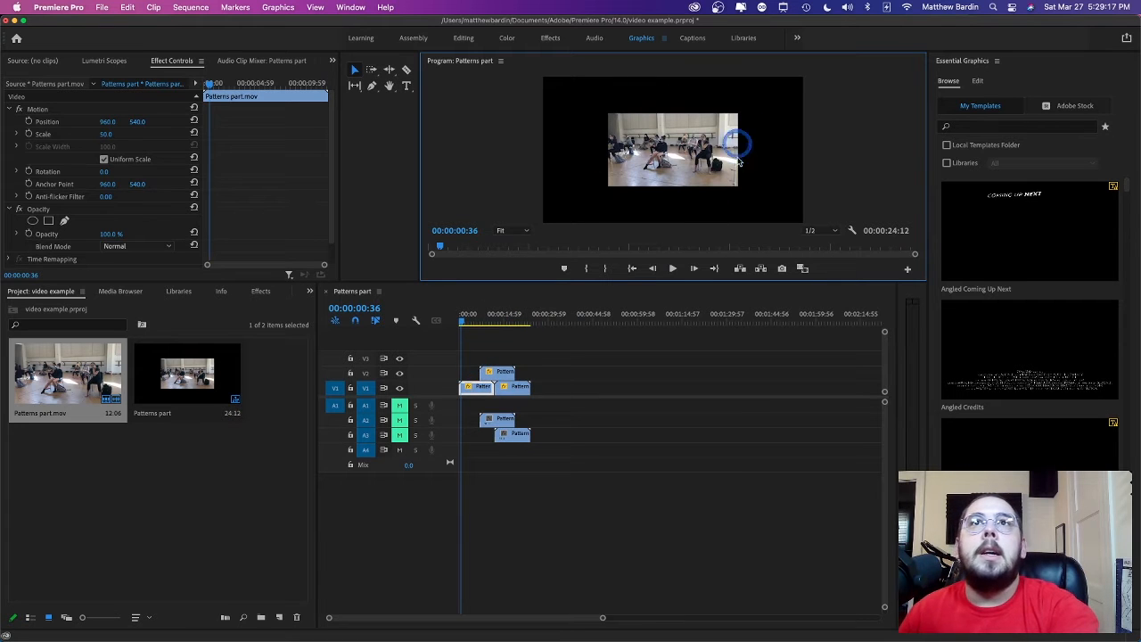
# Step: Look through the Program Monitor's playback resolution options
pyautogui.click(839, 233)
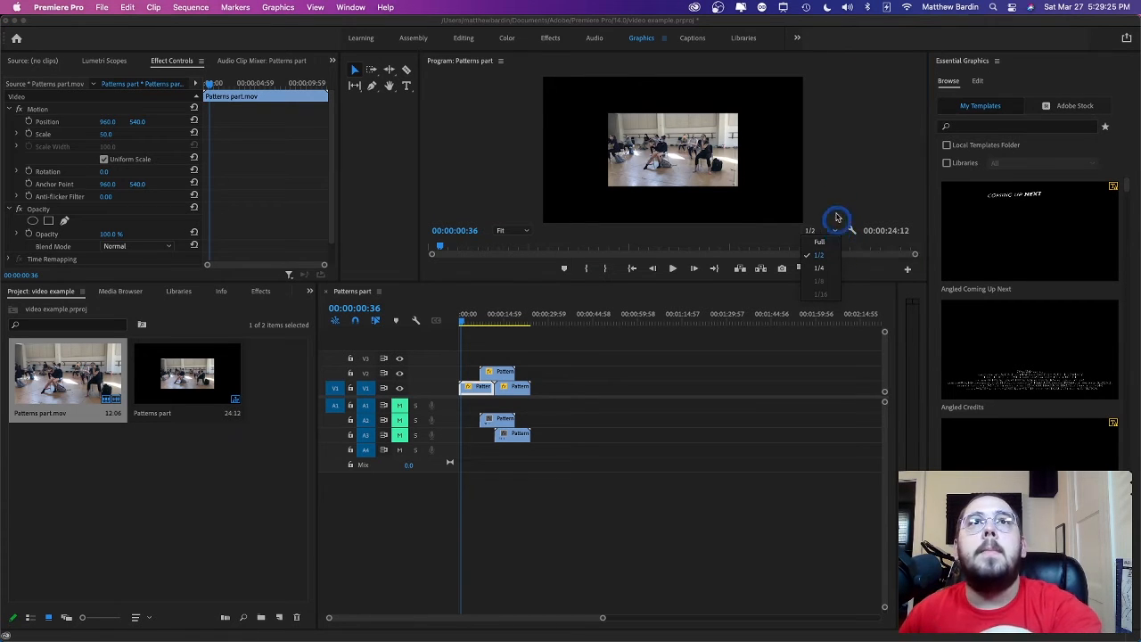
pyautogui.click(835, 184)
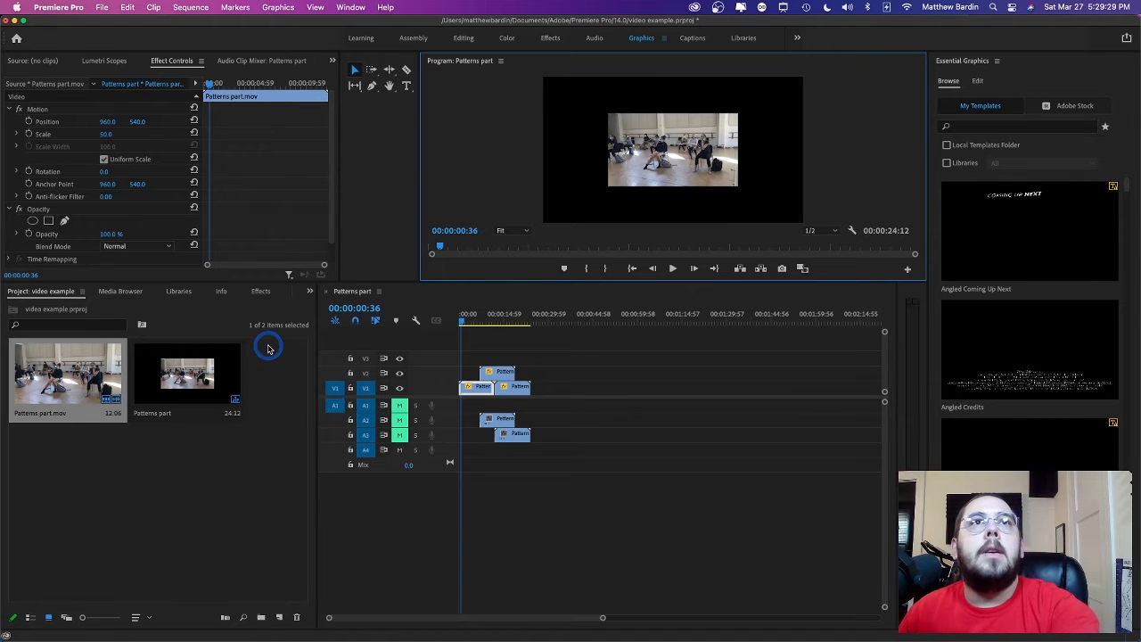
pyautogui.scroll(-2, 127, 160)
pyautogui.scroll(2, 126, 161)
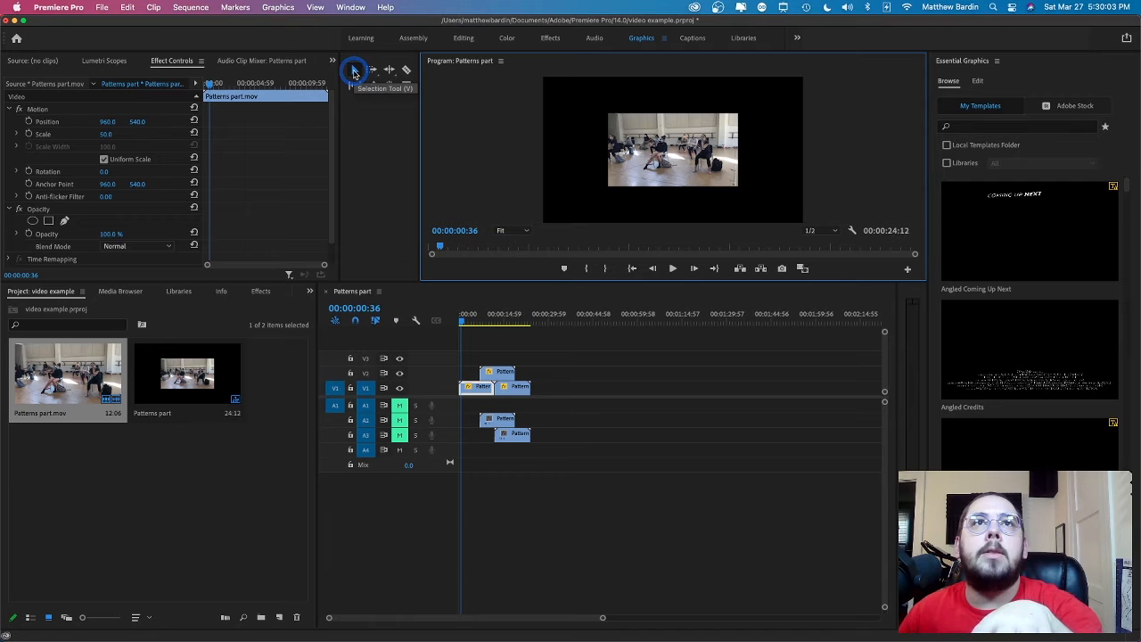
# Step: Split the V2 clip with the Razor tool above the junction of the V1 clips and move its second part past their end
pyautogui.click(406, 71)
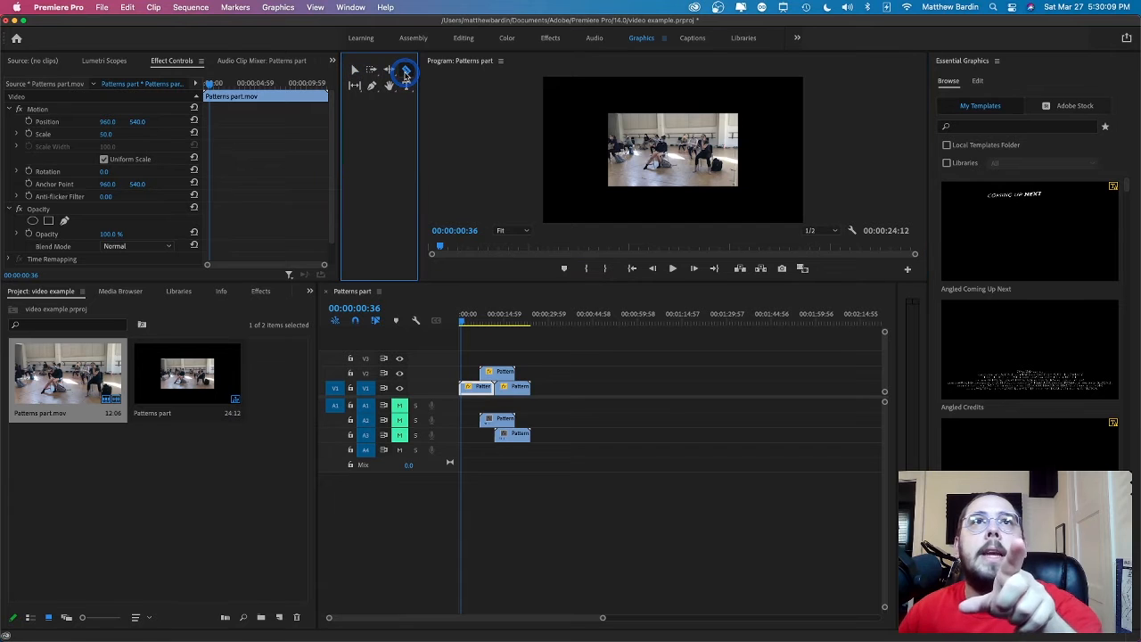
pyautogui.click(500, 373)
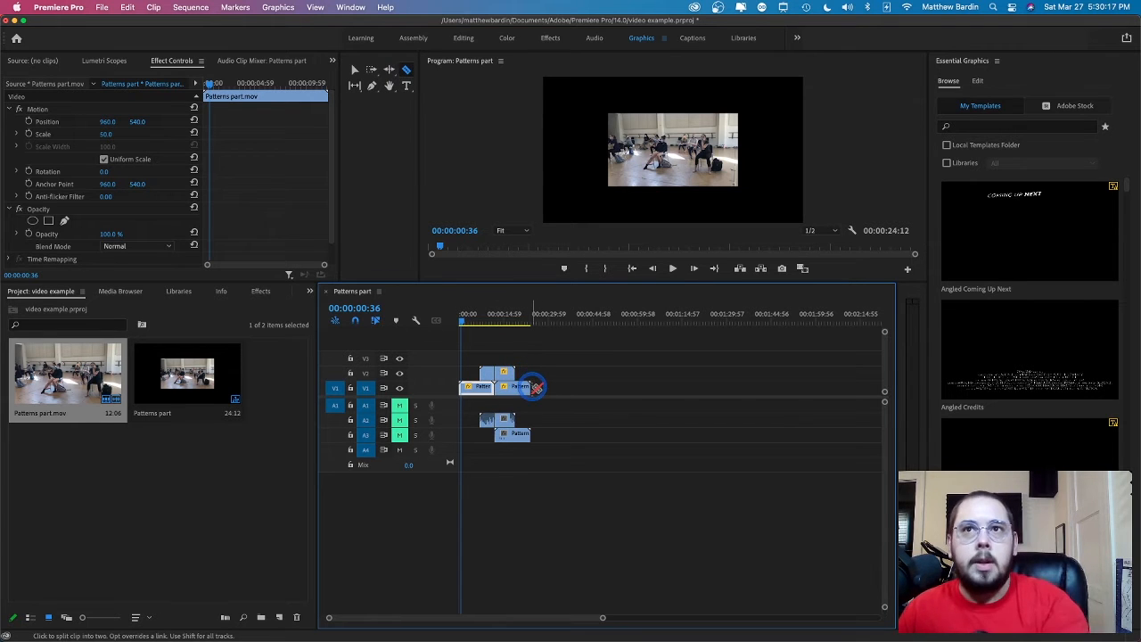
pyautogui.click(354, 70)
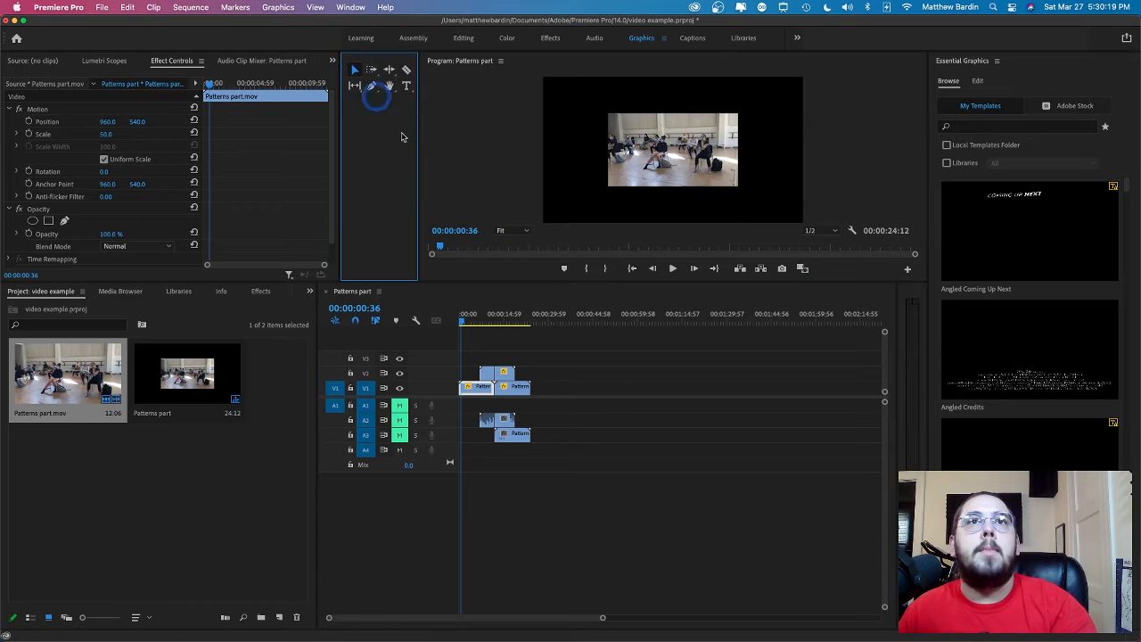
pyautogui.click(502, 375)
pyautogui.moveTo(502, 375); pyautogui.dragTo(546, 378)
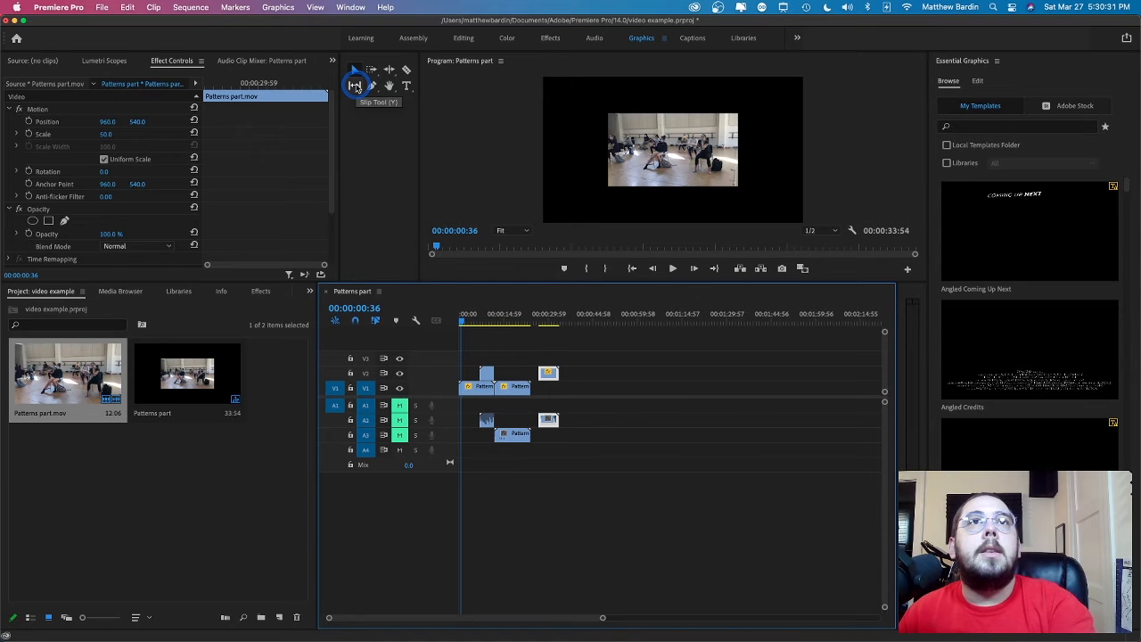
# Step: Add a text title "ahsdbfoisbgisldbngisldnbgijdsnio;nin" below the video image, and place it on V3 extended to about 00:01:15:57
pyautogui.click(405, 90)
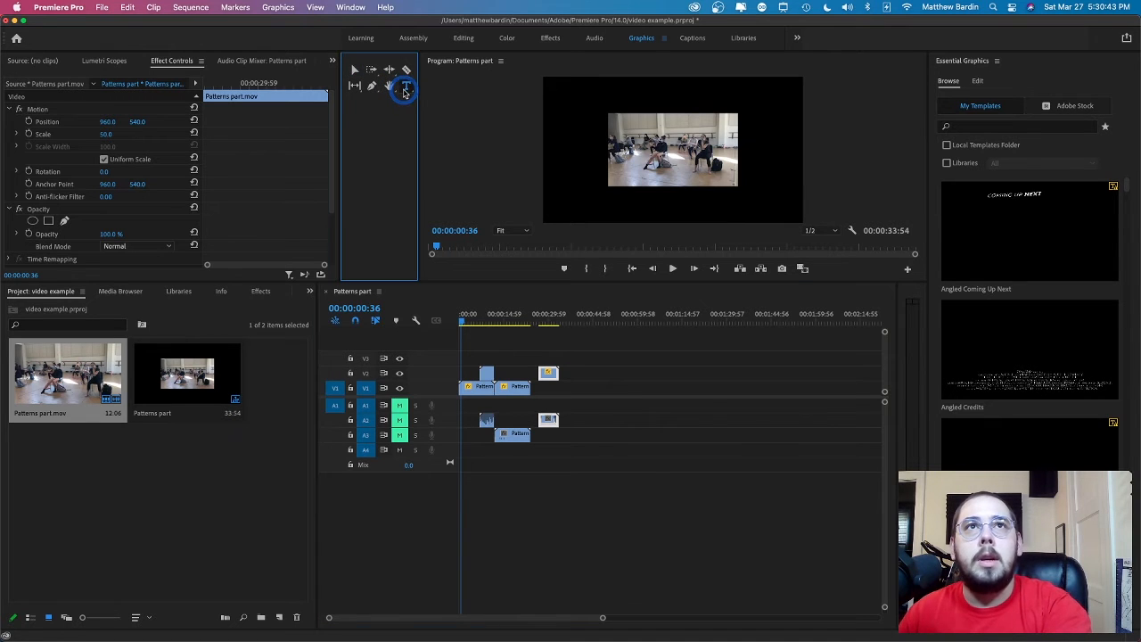
pyautogui.click(571, 197)
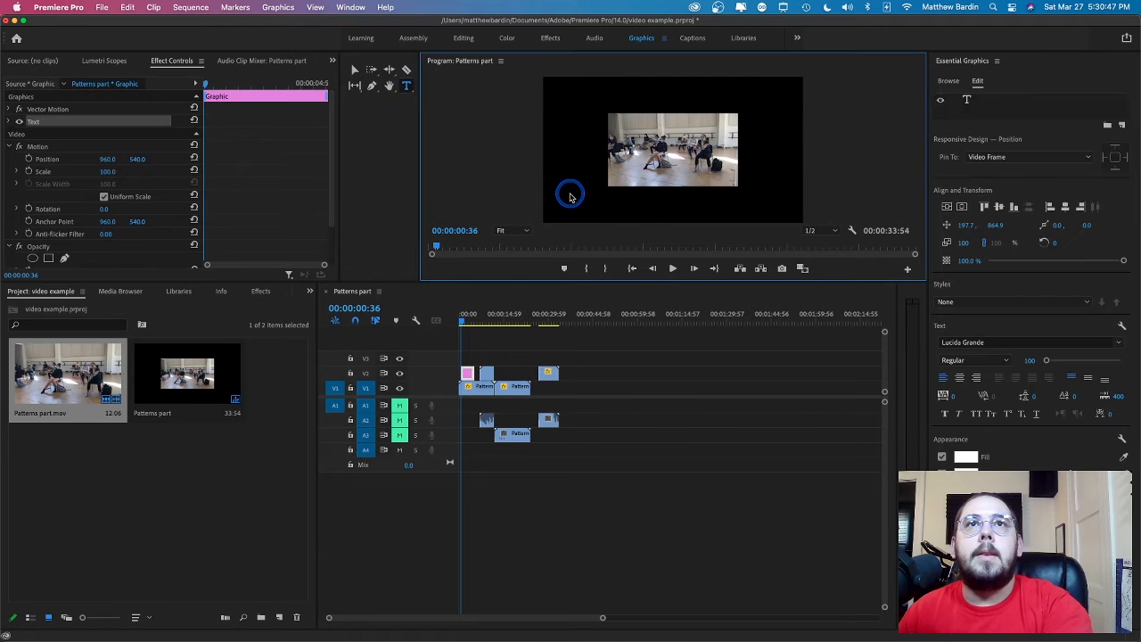
pyautogui.write('ahsdbfoisbgisldbngisldnbgijdsnio;n')
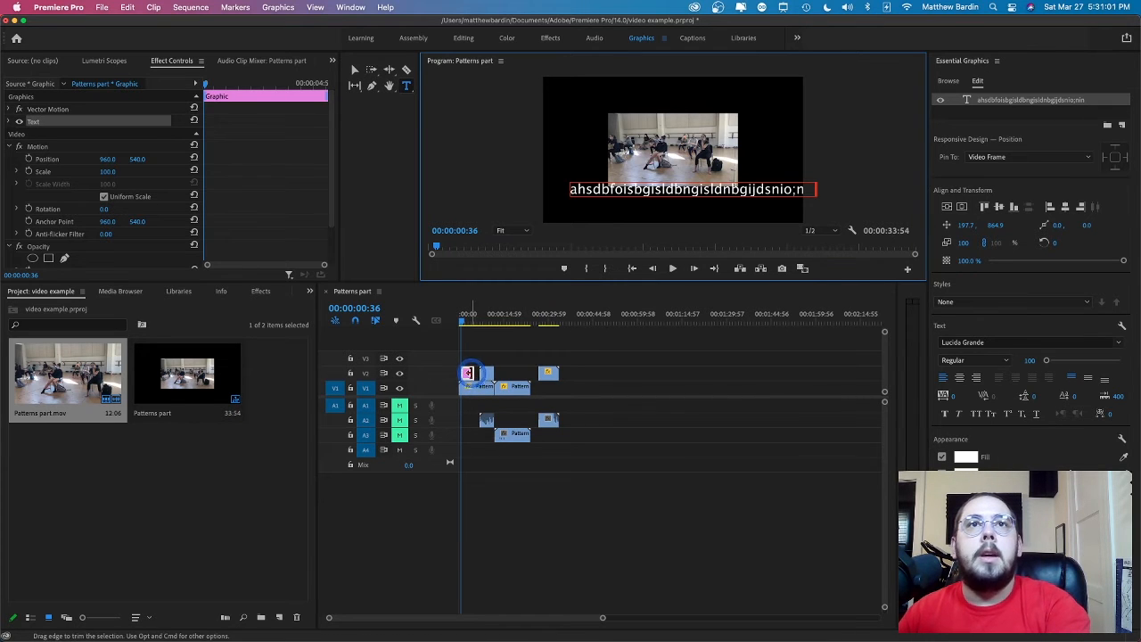
pyautogui.moveTo(468, 374); pyautogui.dragTo(680, 375)
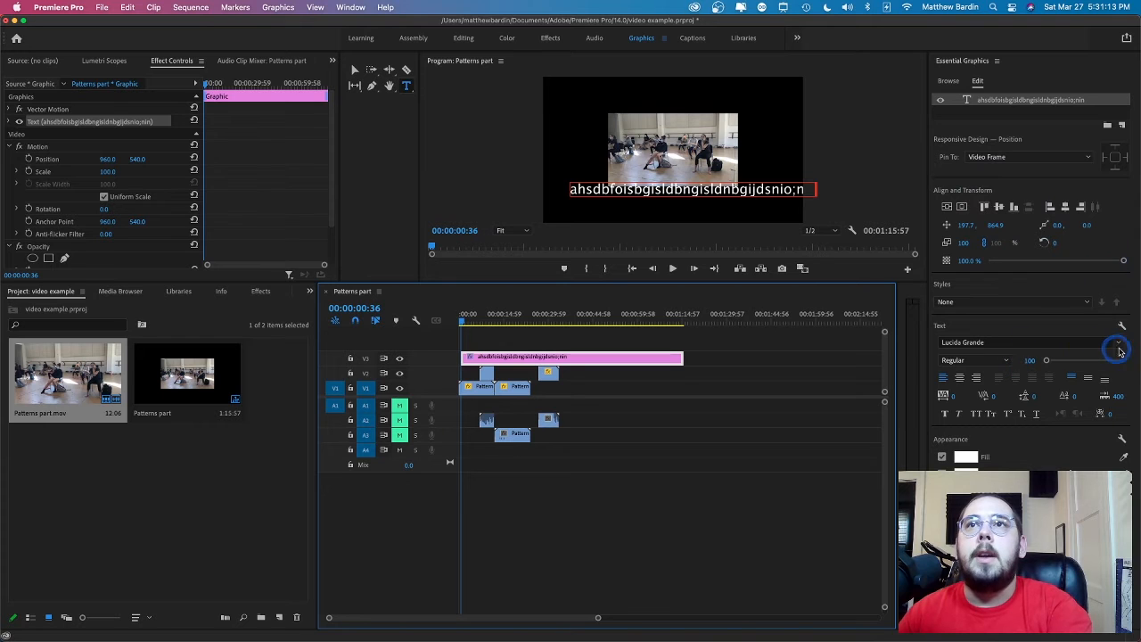
# Step: Look through the title's font choices, the Lumetri Scopes and the Audio Clip Mixer
pyautogui.click(1038, 343)
pyautogui.click(1122, 344)
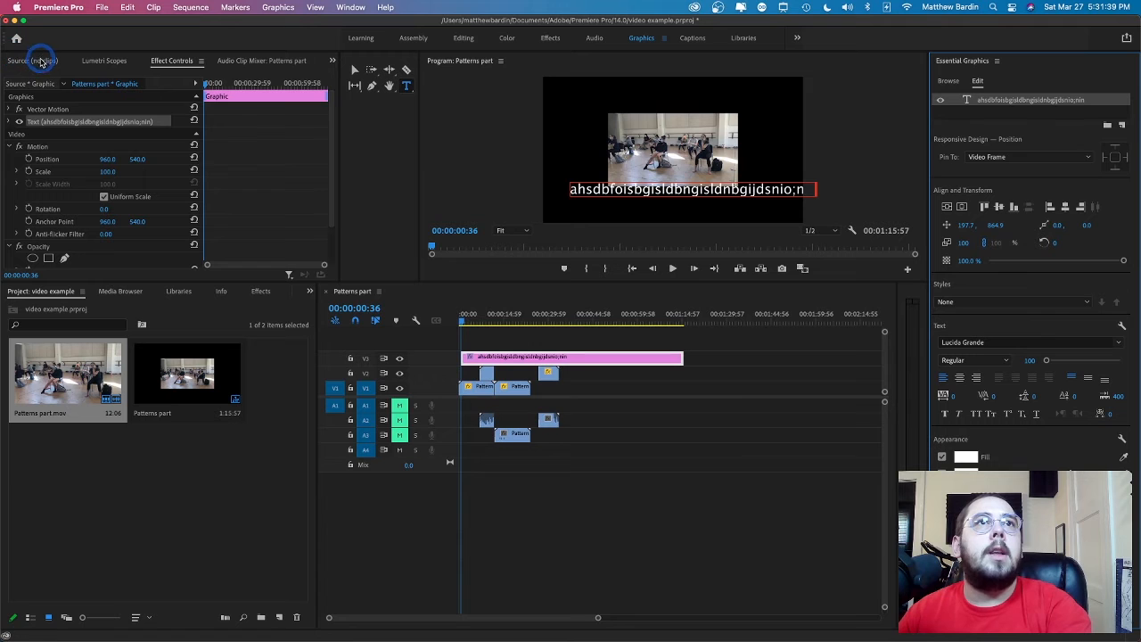
pyautogui.click(96, 62)
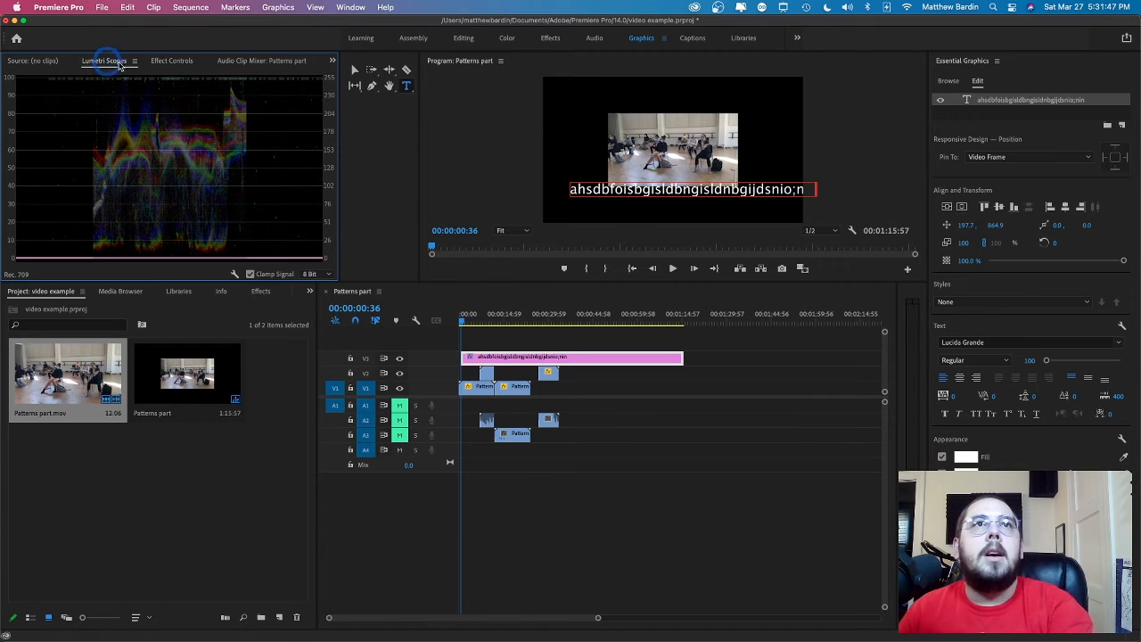
pyautogui.click(241, 62)
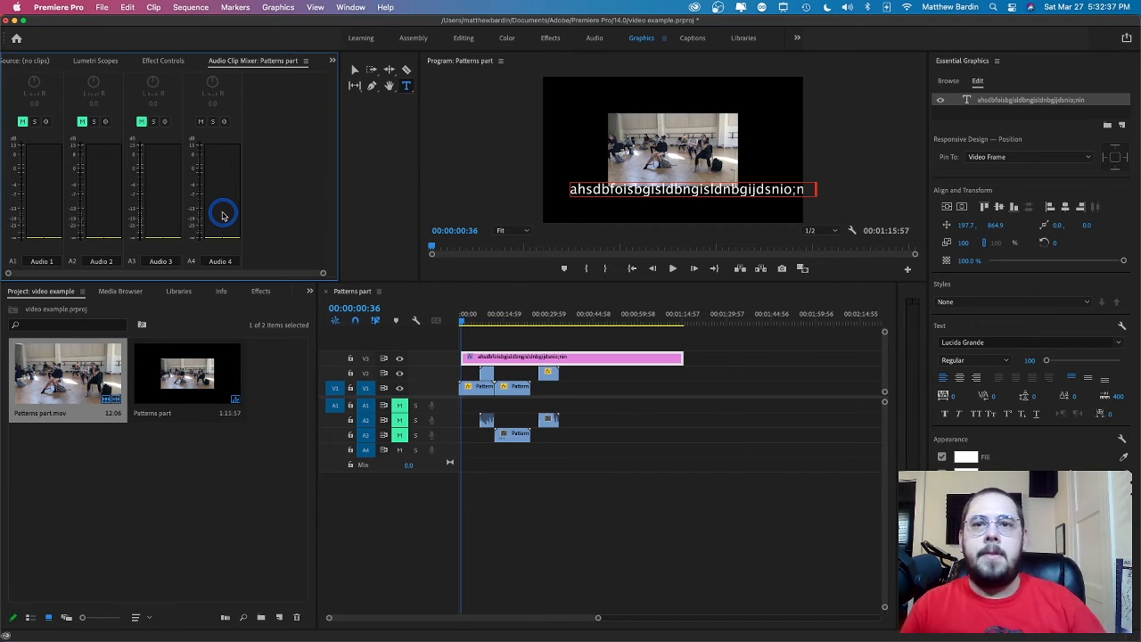
pyautogui.click(332, 64)
pyautogui.click(298, 122)
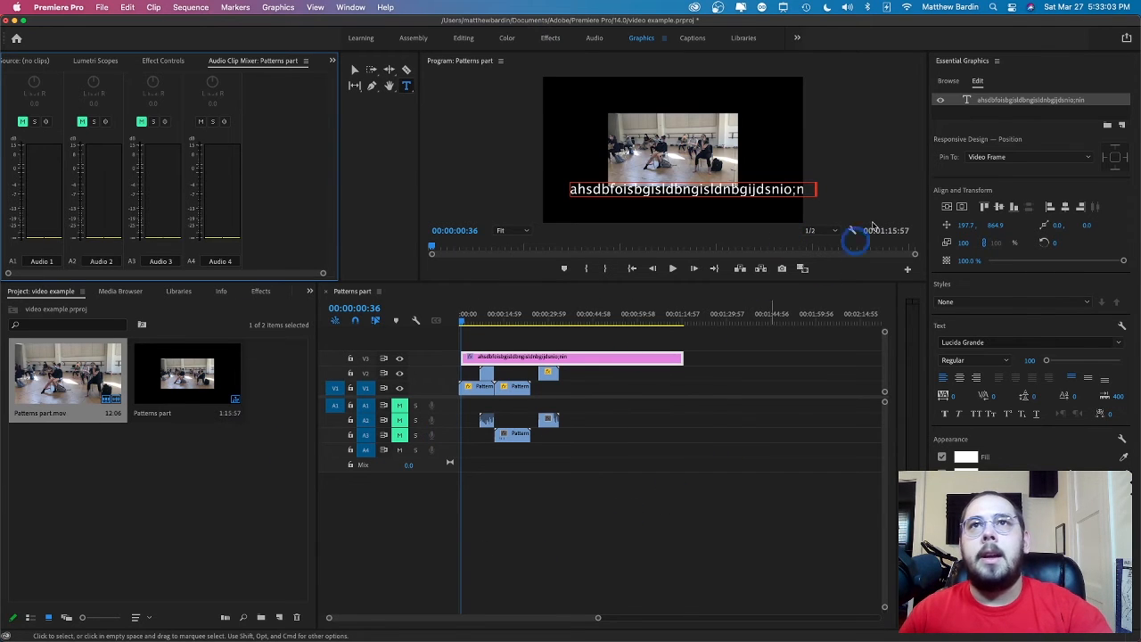
pyautogui.click(881, 135)
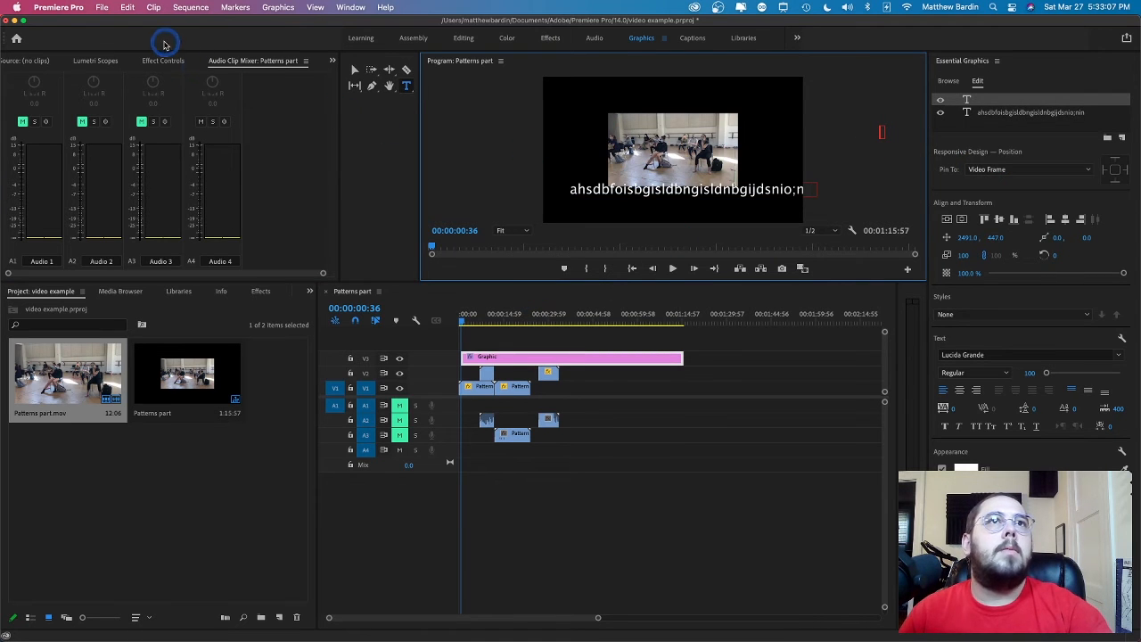
pyautogui.click(484, 388)
pyautogui.click(674, 421)
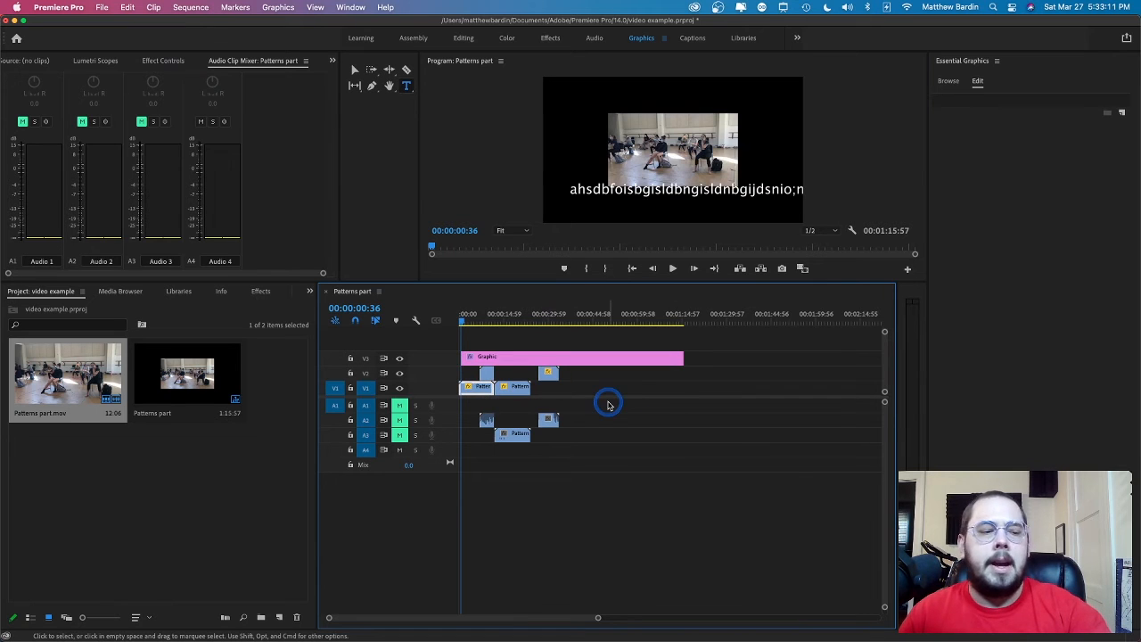
# Step: Open the sequence's media export settings and adjust the source range to a custom one ending at the sequence's end
pyautogui.click(102, 12)
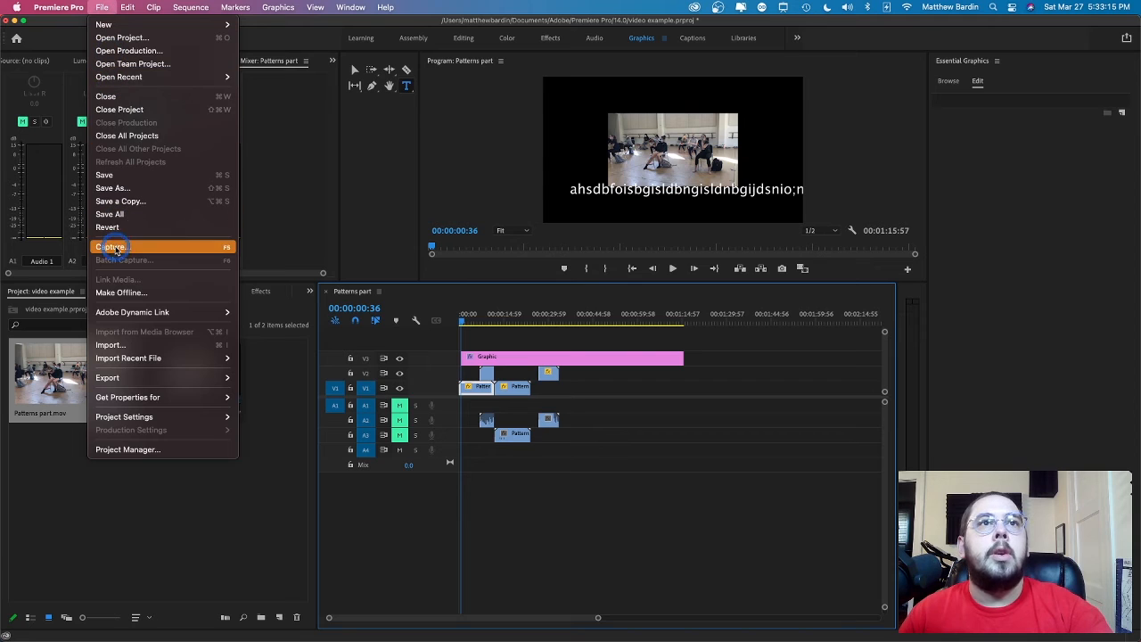
pyautogui.moveTo(120, 384)
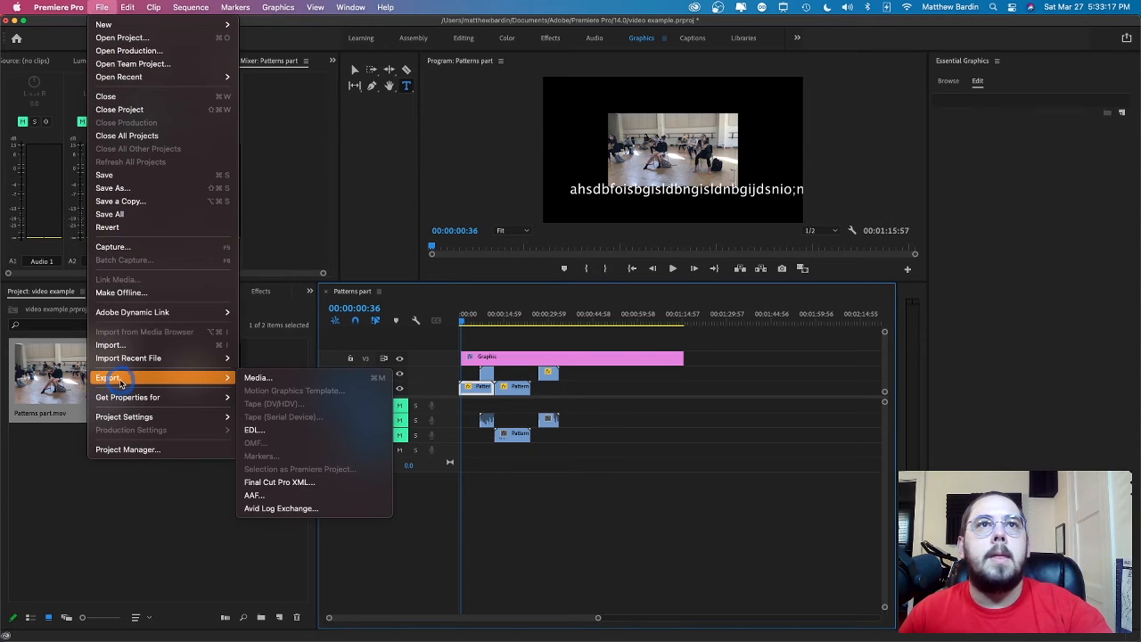
pyautogui.click(259, 378)
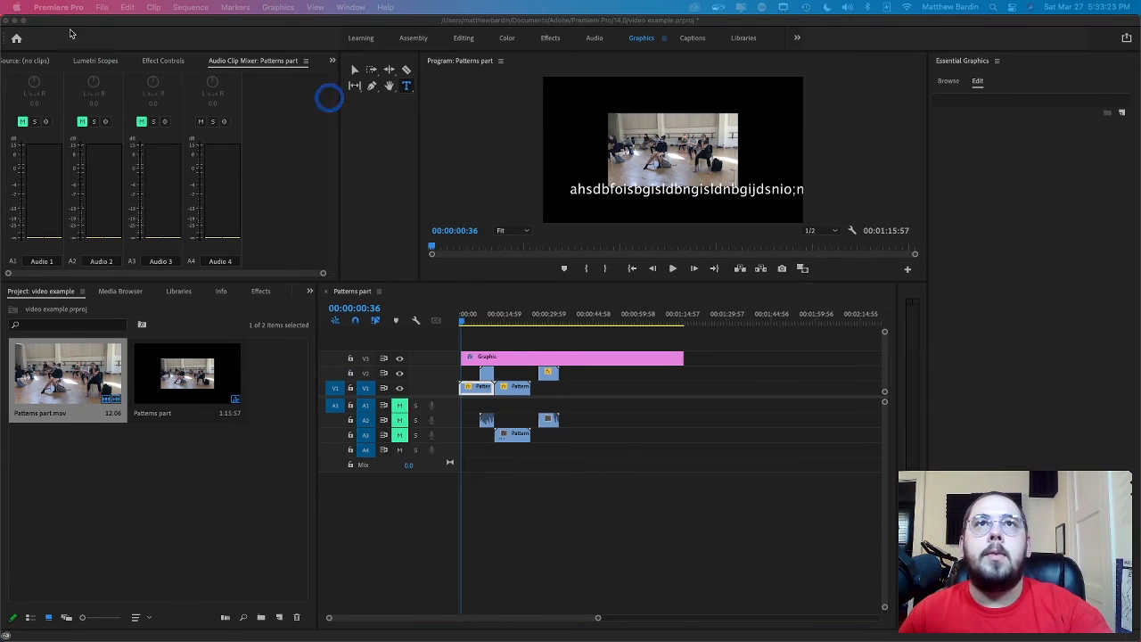
pyautogui.moveTo(0, 95); pyautogui.dragTo(408, 62)
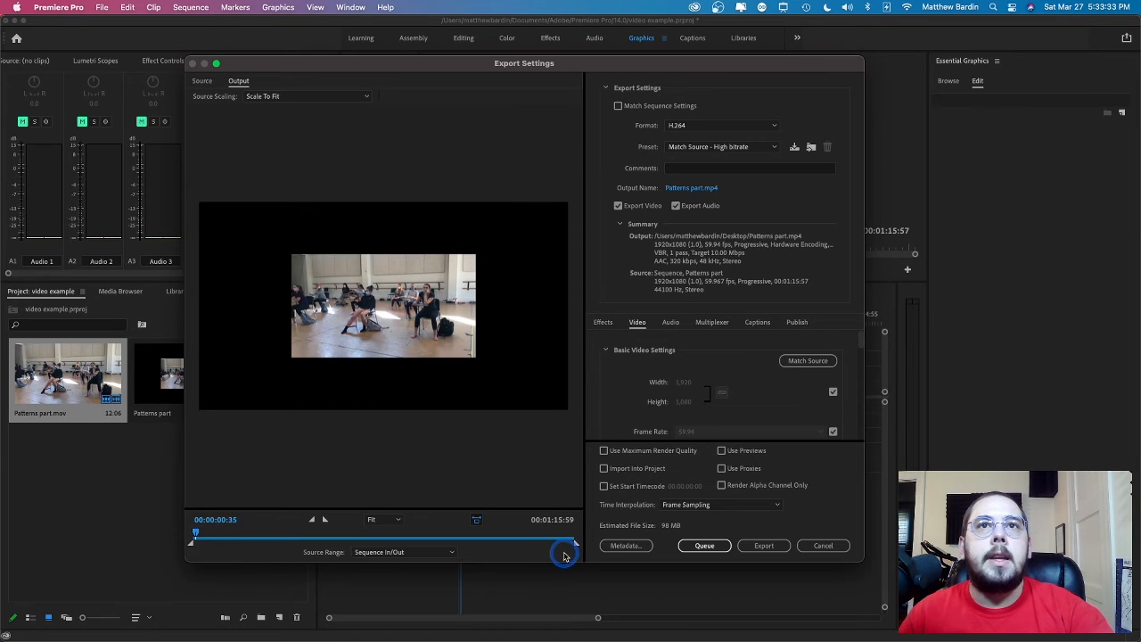
pyautogui.moveTo(576, 543)
pyautogui.mouseDown()
pyautogui.moveTo(401, 541)
pyautogui.moveTo(576, 543)
pyautogui.mouseUp()
pyautogui.click(704, 546)
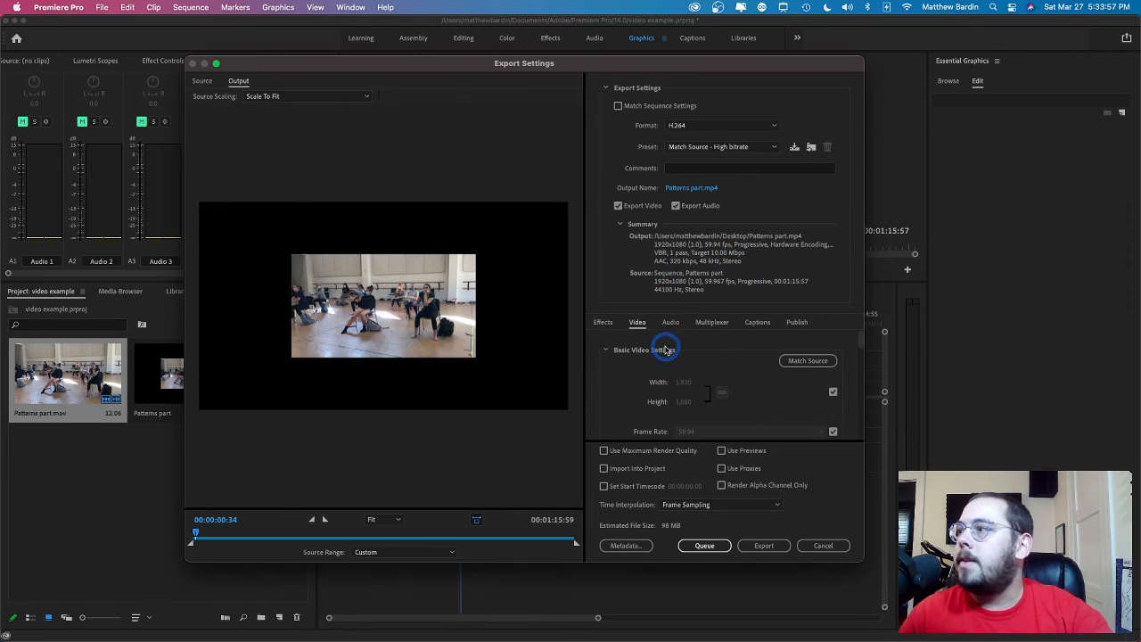
# Step: Examine the export's effects options and its video settings as far as the bitrate section
pyautogui.click(597, 323)
pyautogui.scroll(-15, 643, 371)
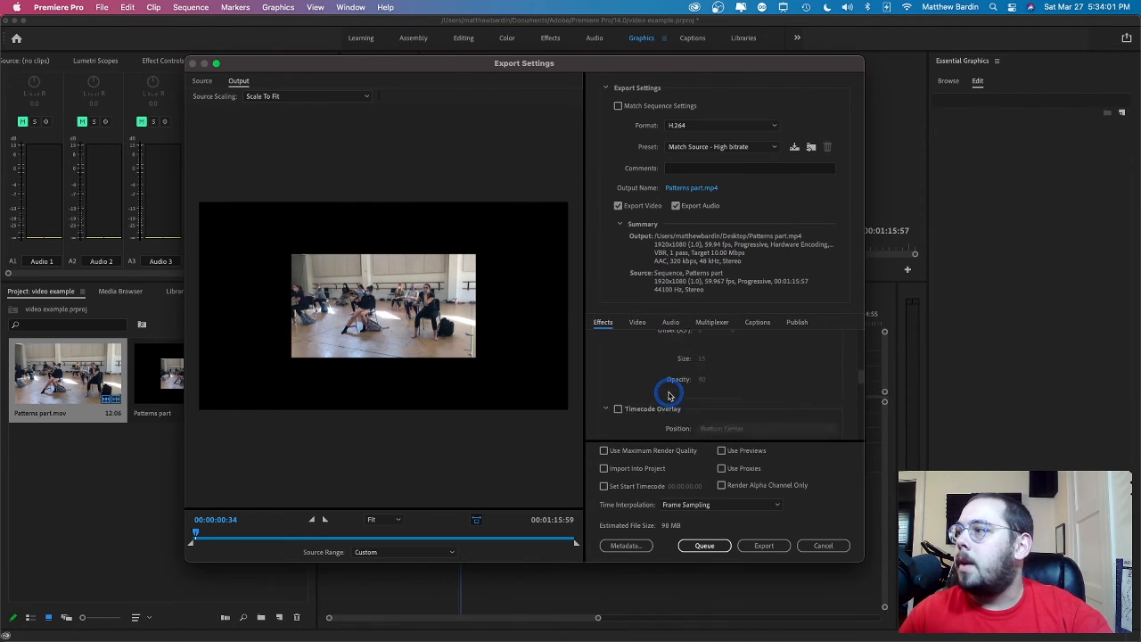
pyautogui.click(638, 322)
pyautogui.scroll(-2, 726, 392)
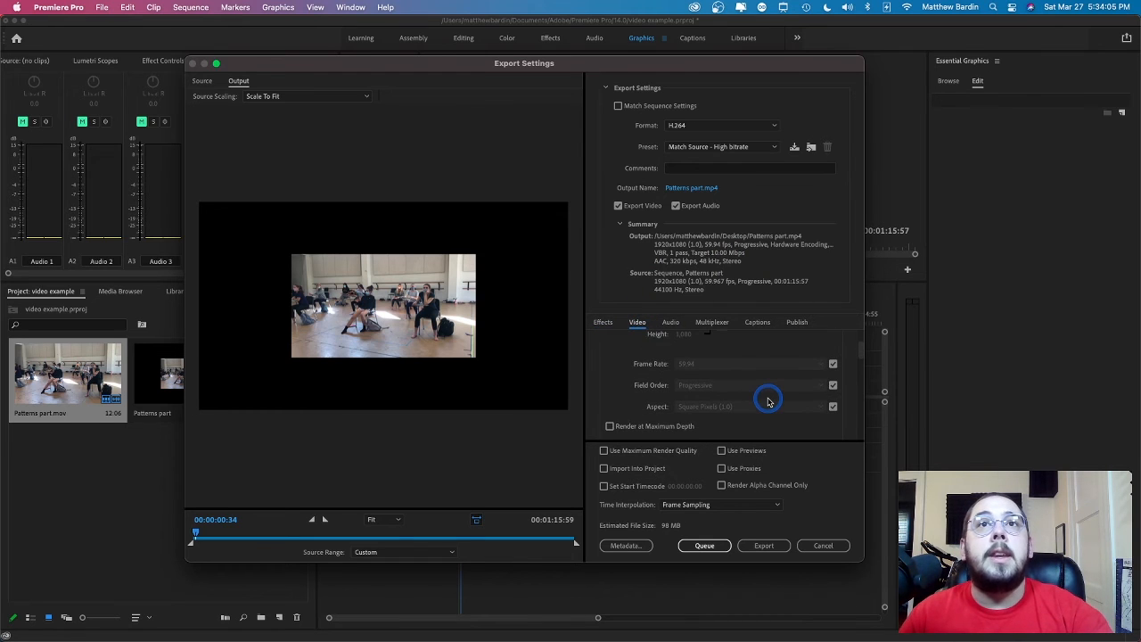
pyautogui.scroll(-5, 737, 368)
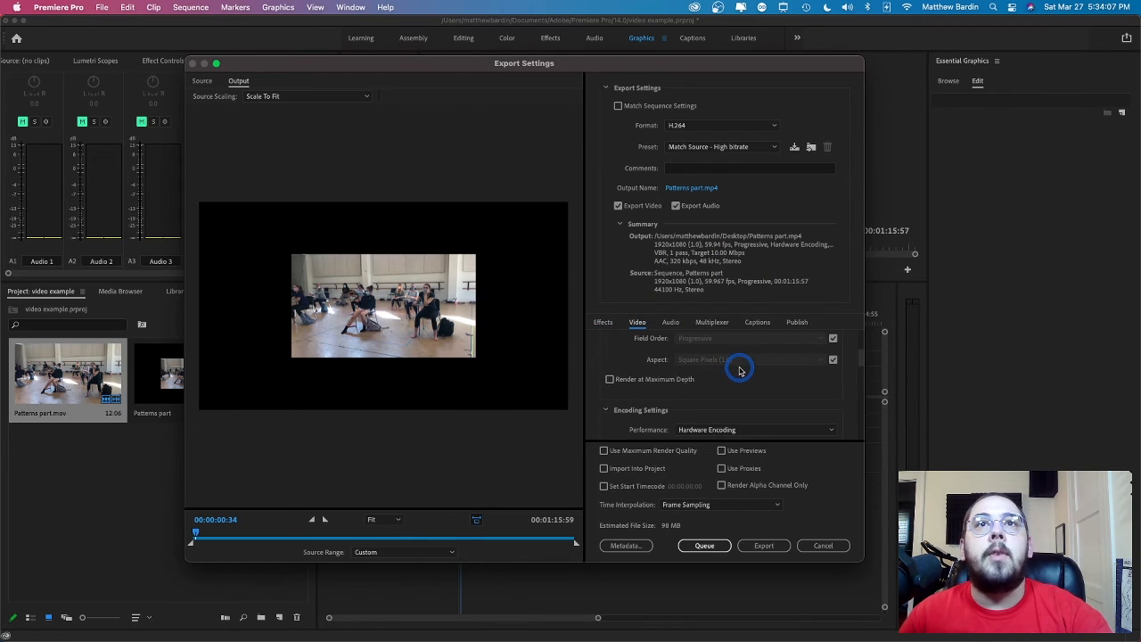
pyautogui.scroll(-6, 749, 384)
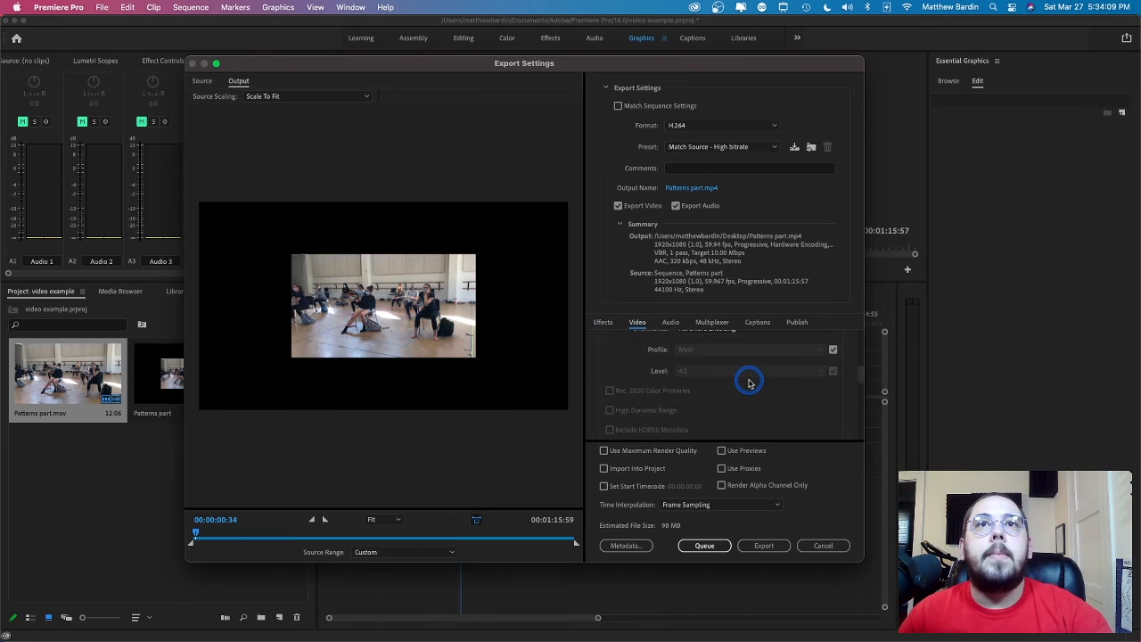
pyautogui.scroll(-3, 749, 383)
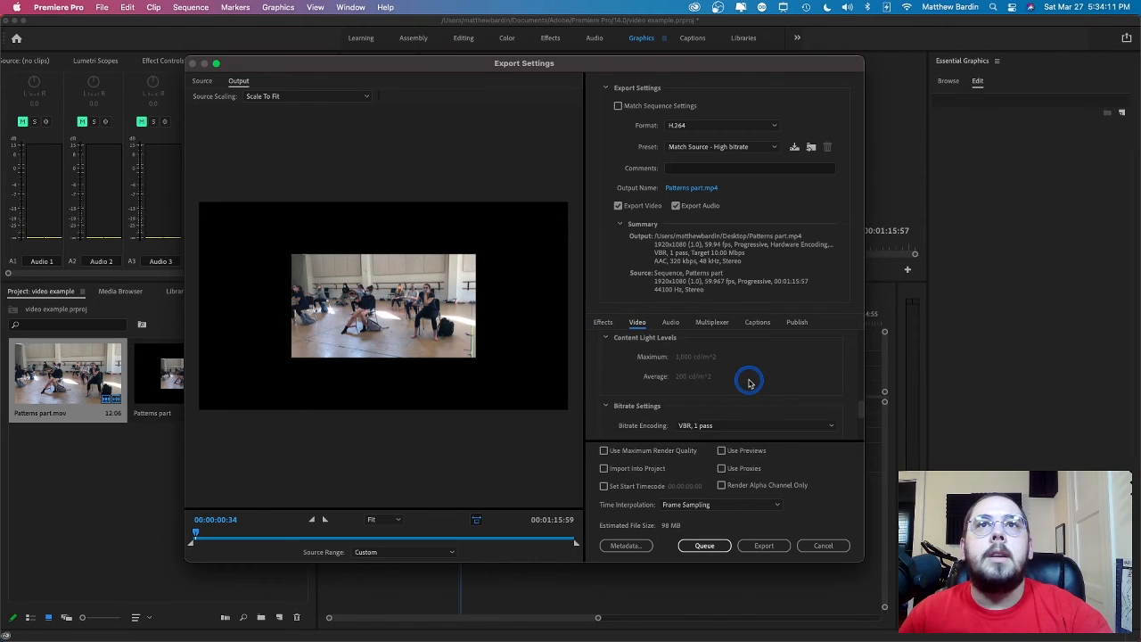
pyautogui.scroll(-2, 749, 383)
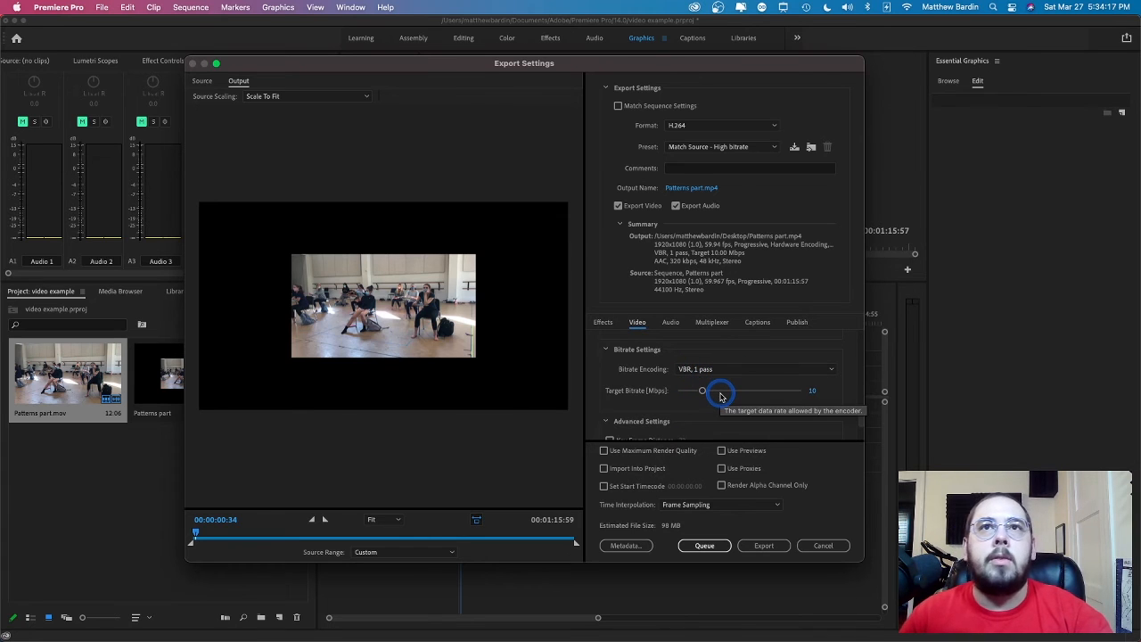
# Step: Set the bitrate encoding to VBR, 2 pass and raise both the target and maximum bitrate to 50 Mbps
pyautogui.click(720, 393)
pyautogui.moveTo(720, 393); pyautogui.dragTo(788, 394)
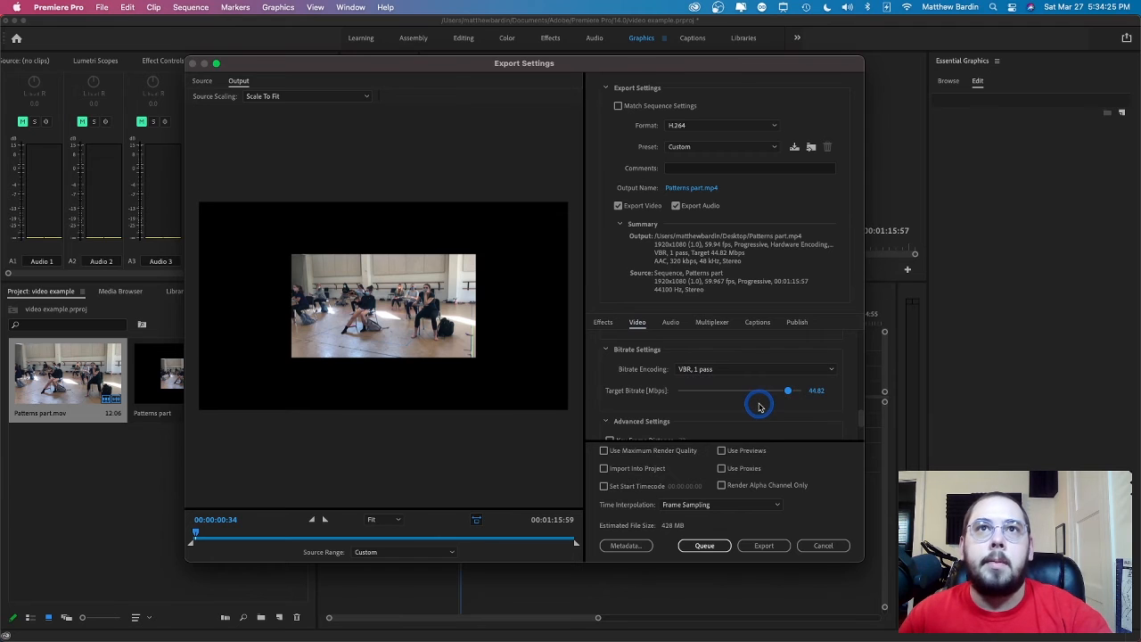
pyautogui.scroll(2, 759, 406)
pyautogui.click(754, 409)
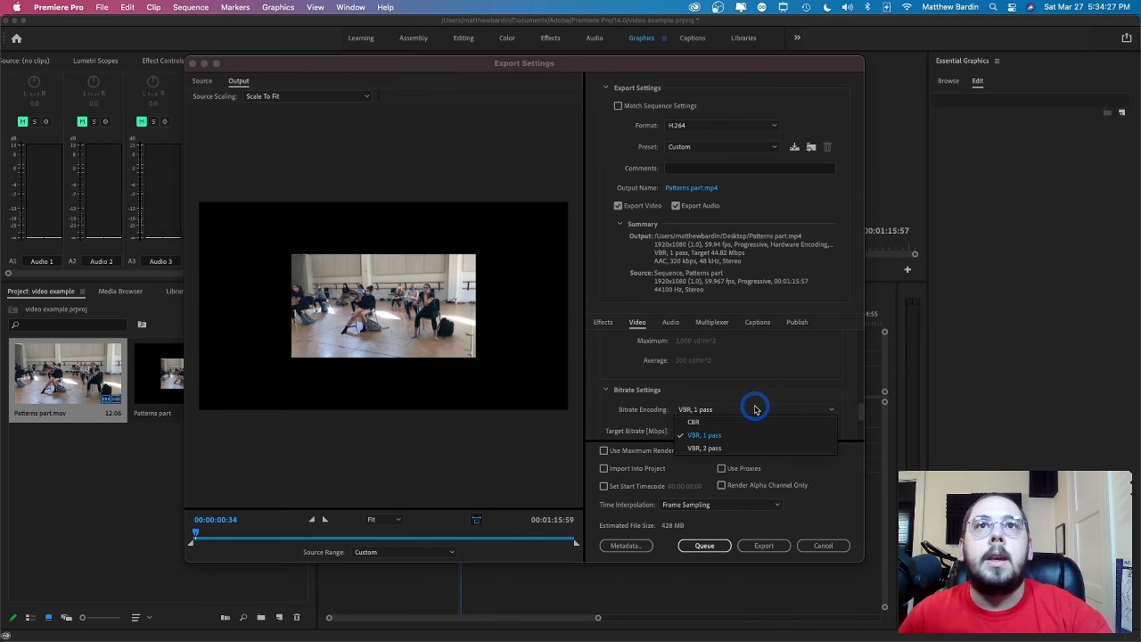
pyautogui.click(723, 448)
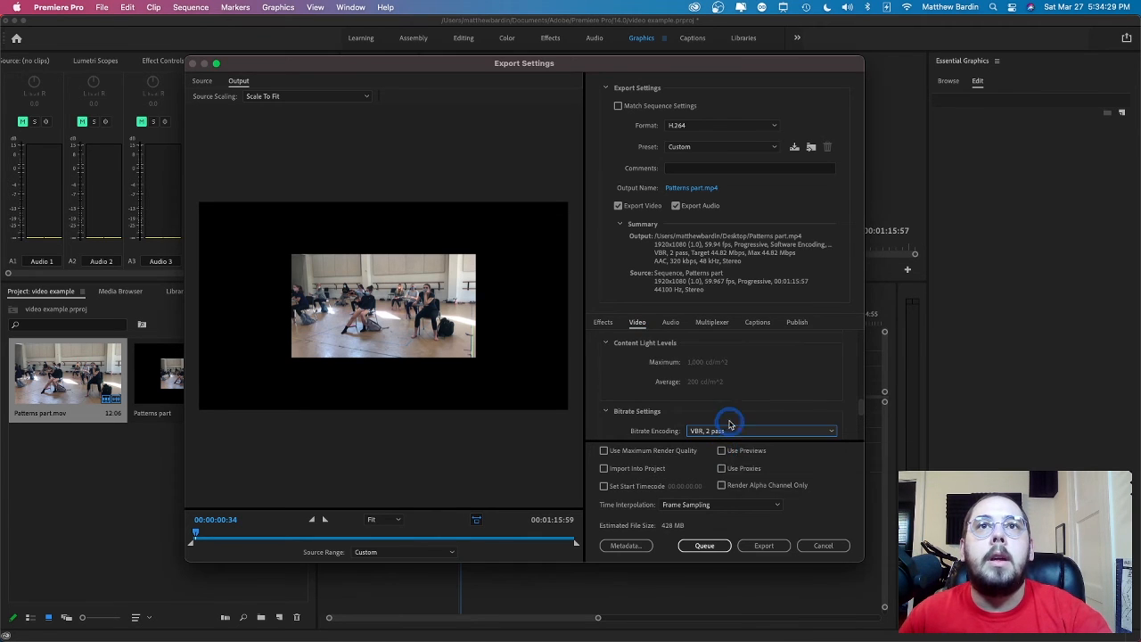
pyautogui.scroll(-4, 734, 403)
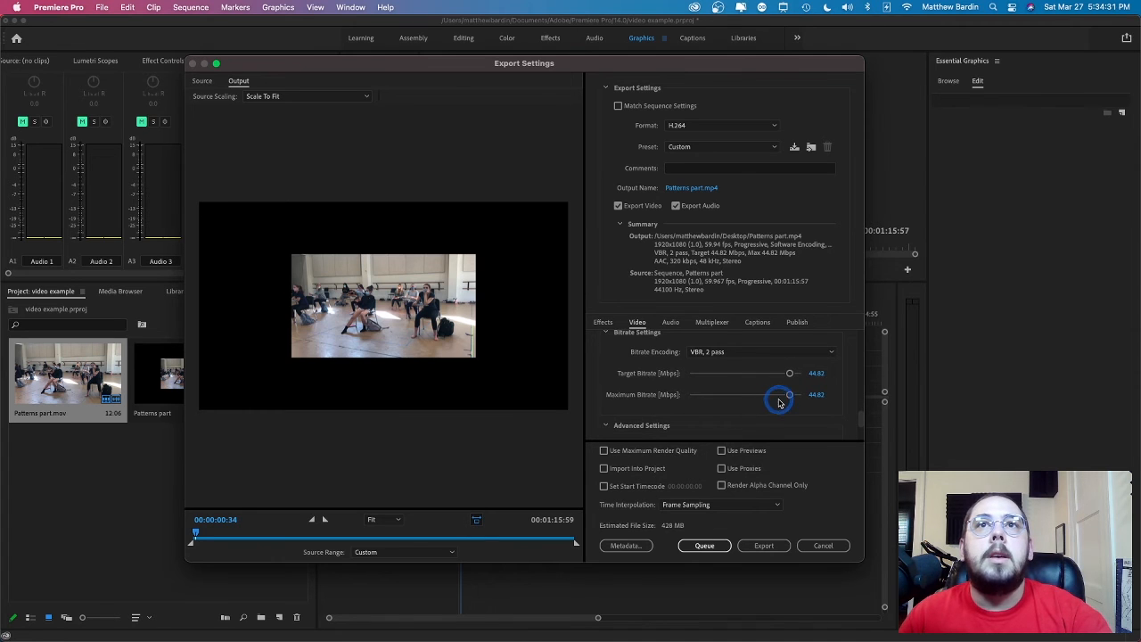
pyautogui.moveTo(790, 395); pyautogui.dragTo(828, 376)
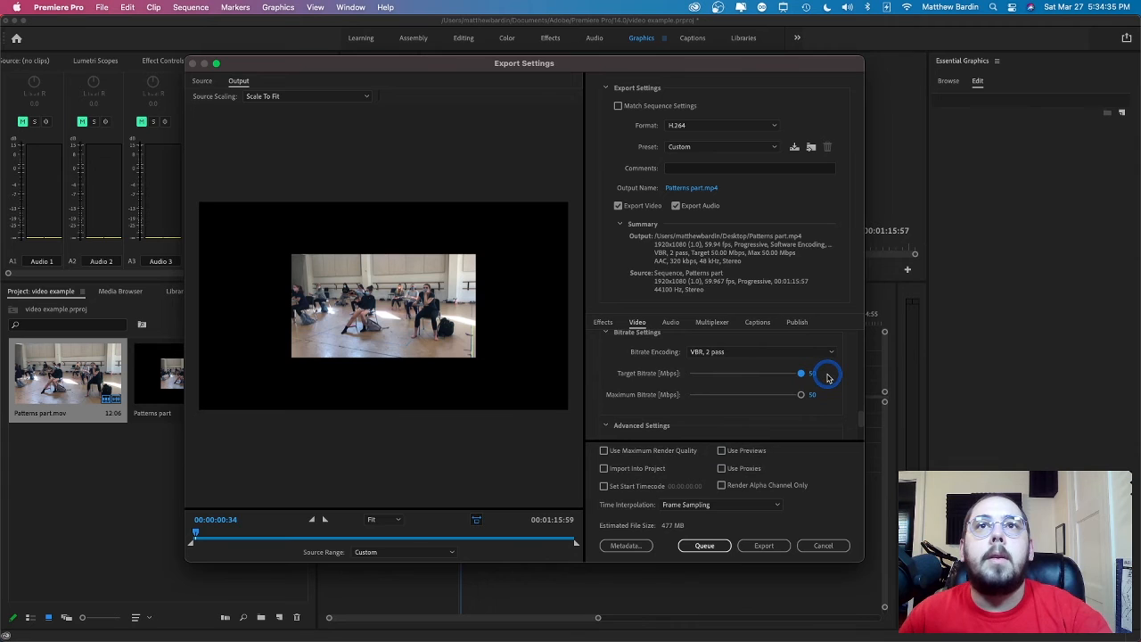
# Step: Examine the export's advanced video settings and the audio format, codec and bitrate settings
pyautogui.scroll(-4, 827, 377)
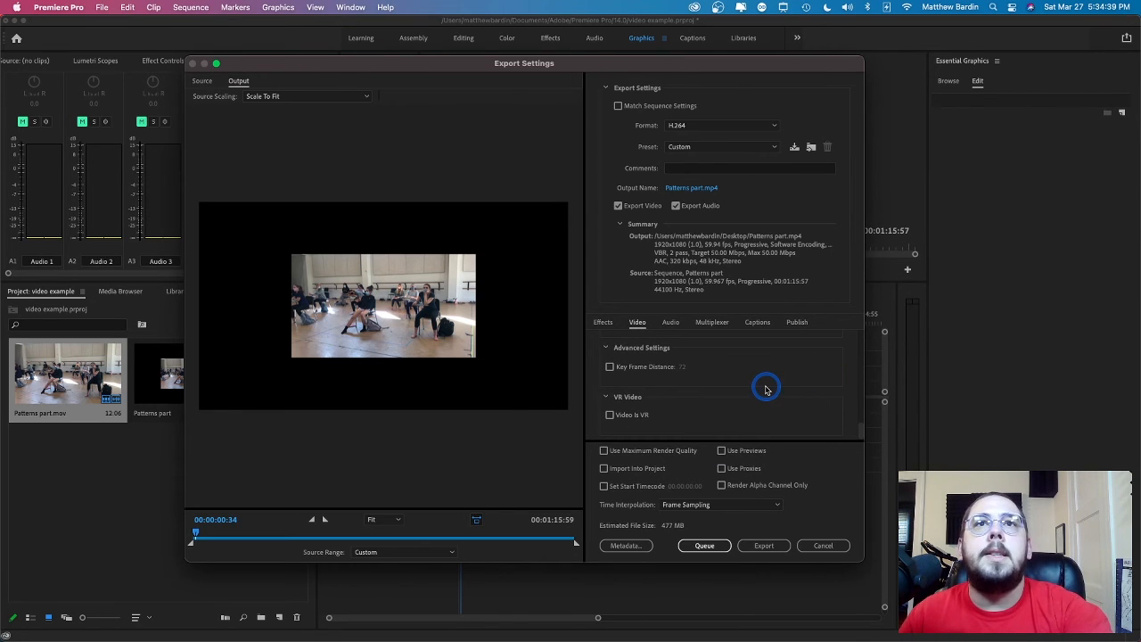
pyautogui.click(669, 322)
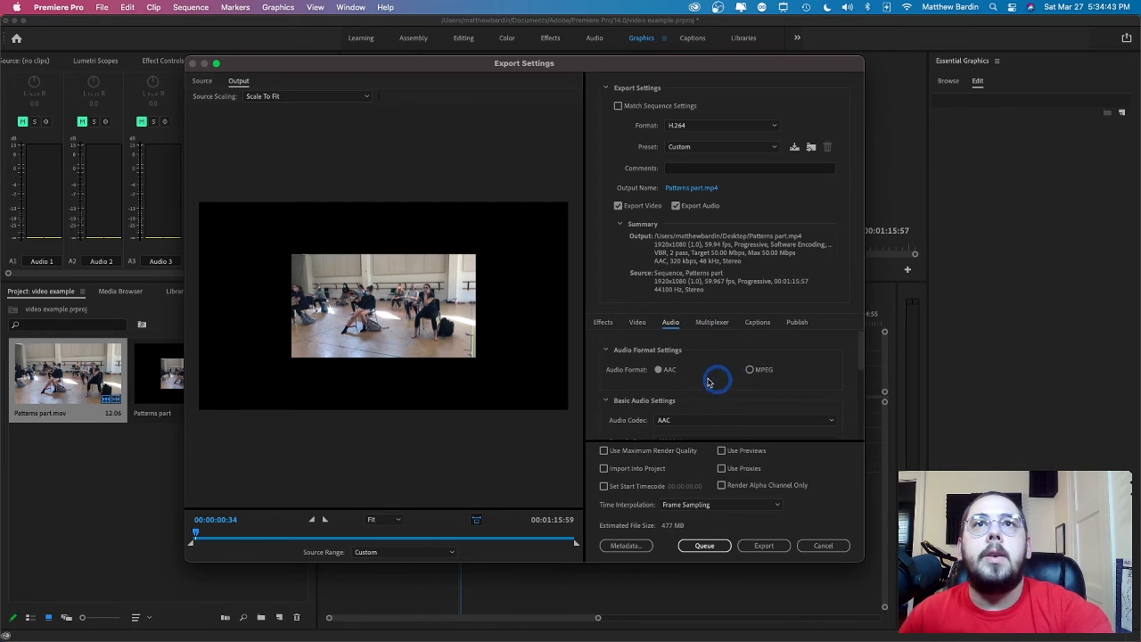
pyautogui.scroll(-3, 714, 382)
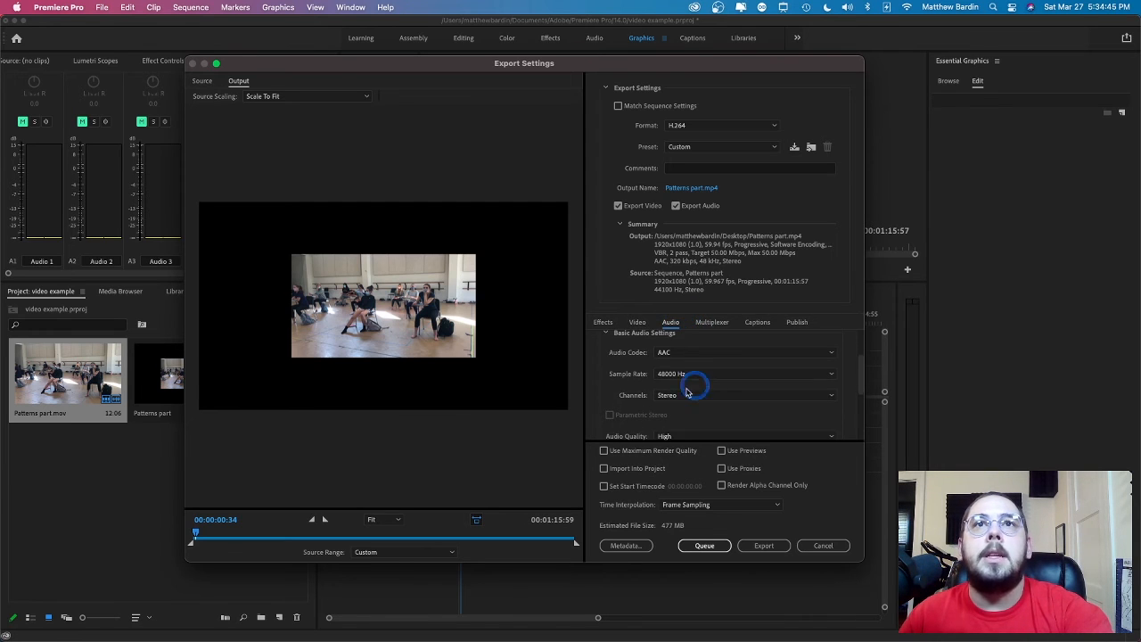
pyautogui.scroll(-3, 733, 410)
pyautogui.scroll(-2, 733, 413)
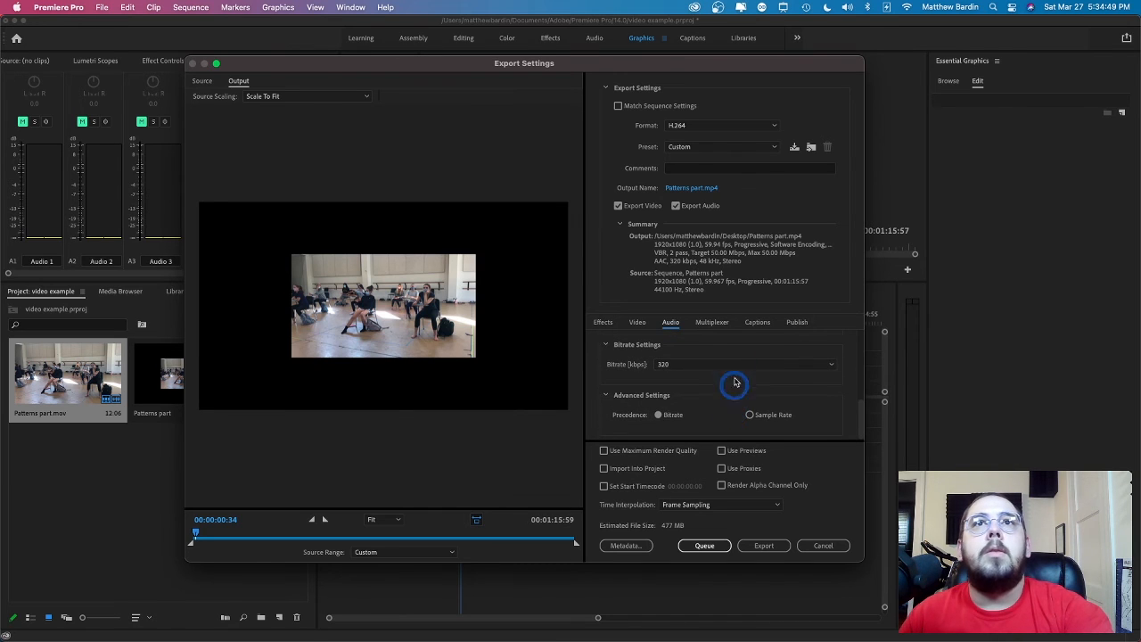
# Step: Examine the export's multiplexer, captions and publishing options
pyautogui.click(717, 324)
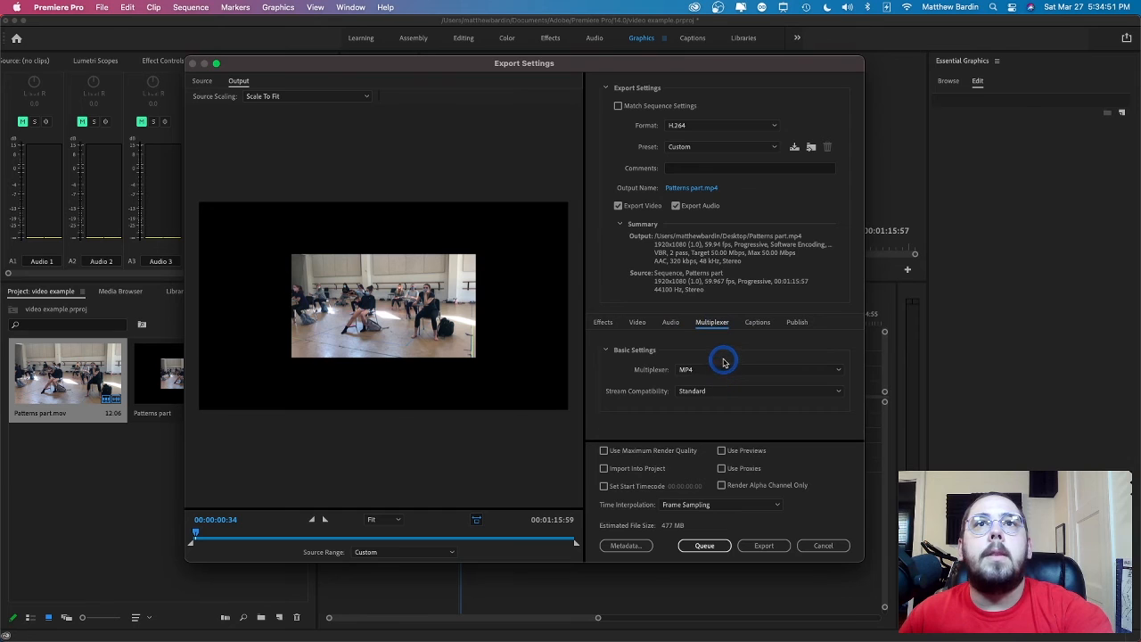
pyautogui.click(751, 332)
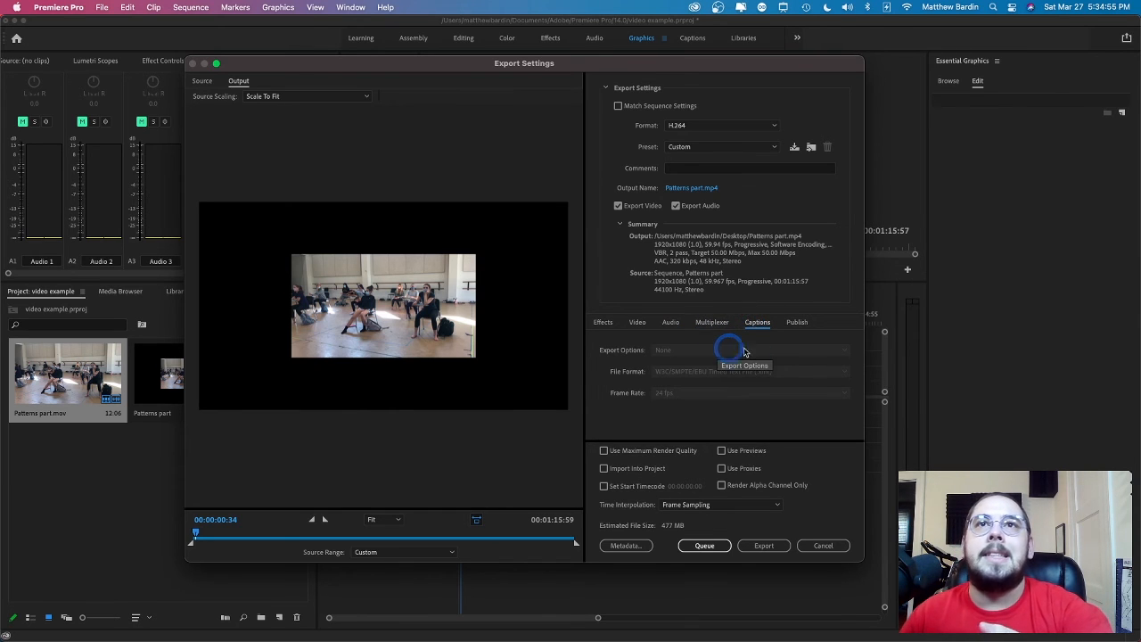
pyautogui.click(796, 323)
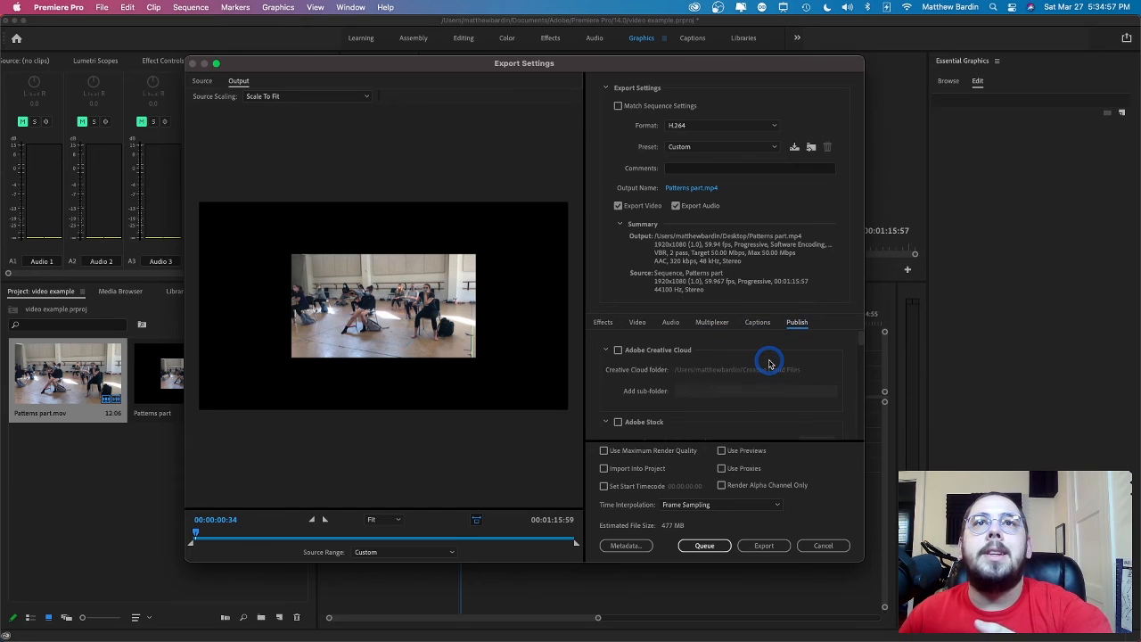
pyautogui.scroll(-3, 770, 363)
pyautogui.scroll(3, 770, 364)
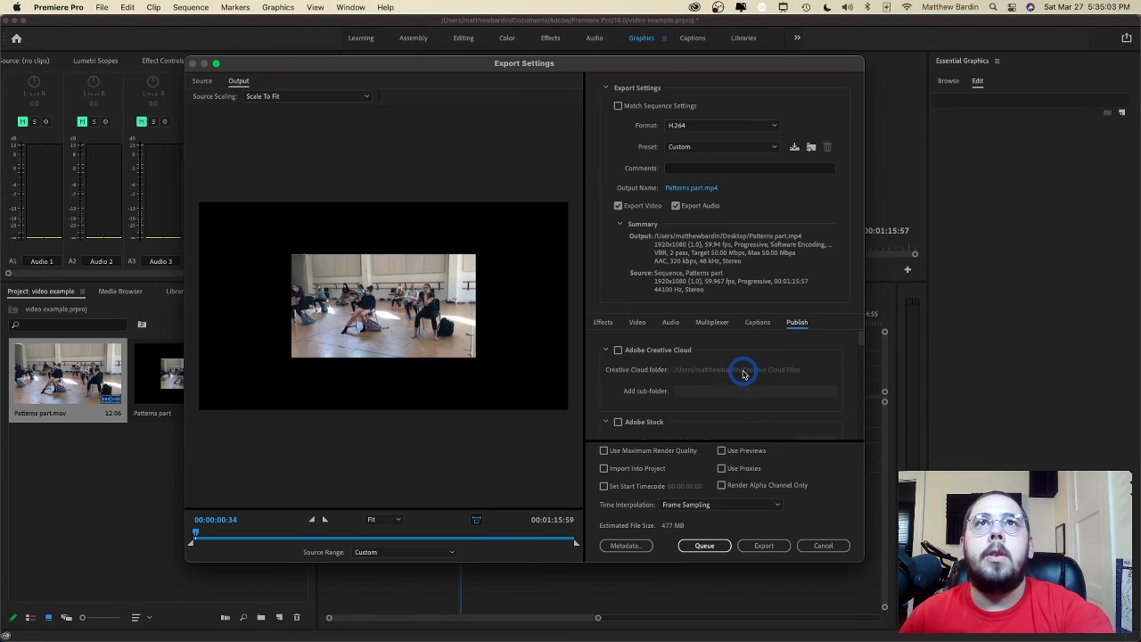
pyautogui.scroll(-3, 749, 379)
pyautogui.scroll(-1, 743, 375)
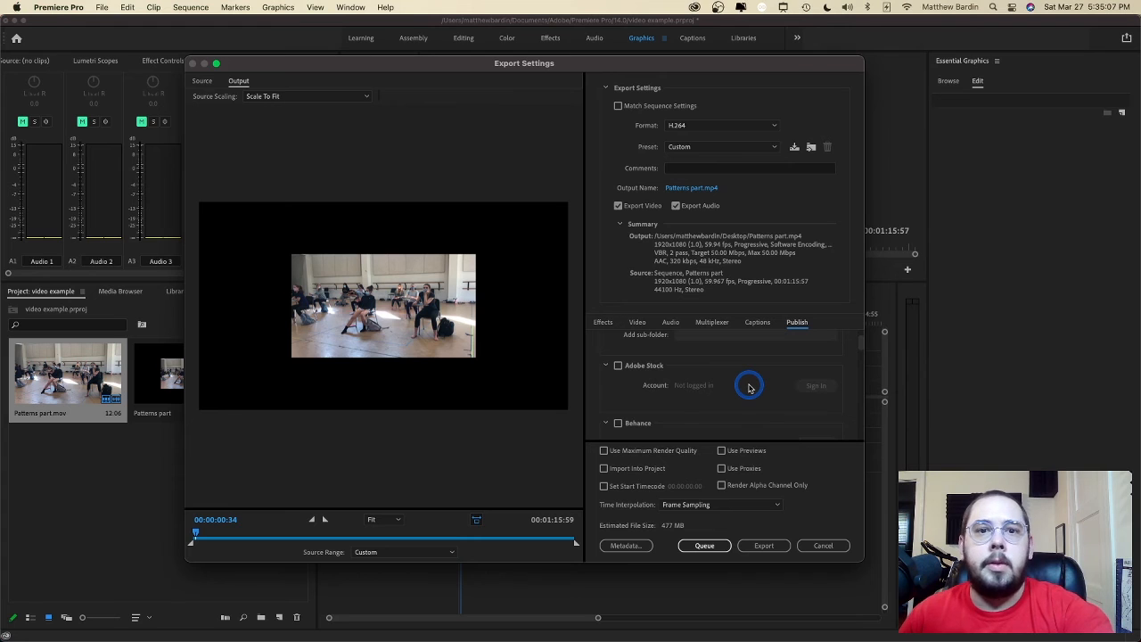
# Step: Examine the export's publishing destinations from Adobe Stock, Behance and Facebook through FTP and Vimeo to the YouTube options
pyautogui.scroll(-3, 749, 388)
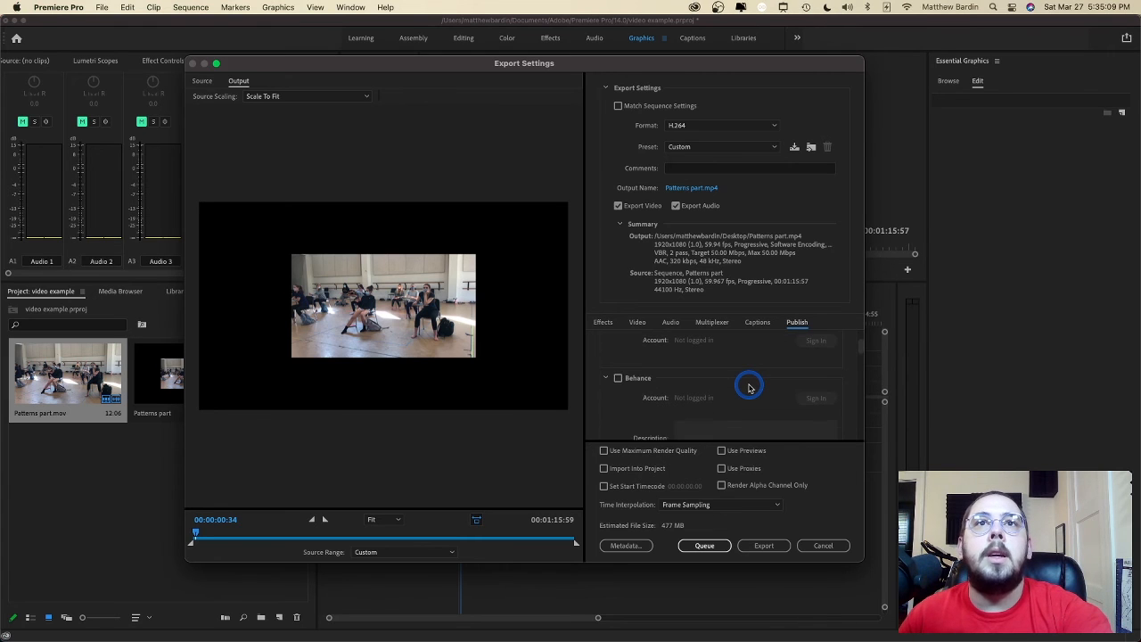
pyautogui.scroll(-6, 749, 388)
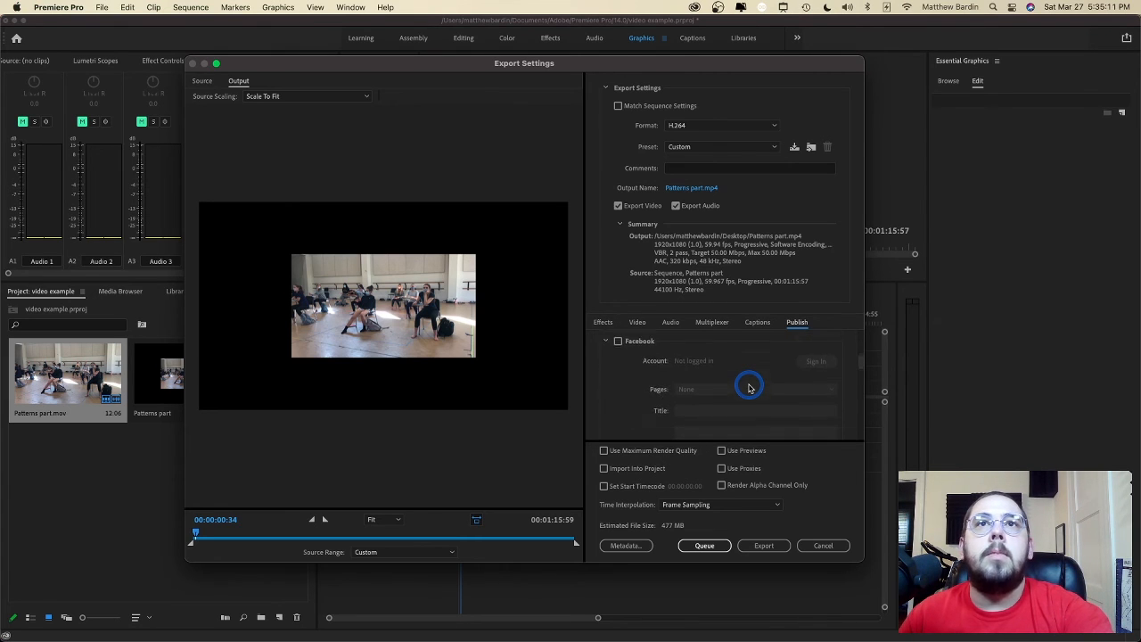
pyautogui.scroll(-8, 749, 388)
pyautogui.scroll(-10, 749, 388)
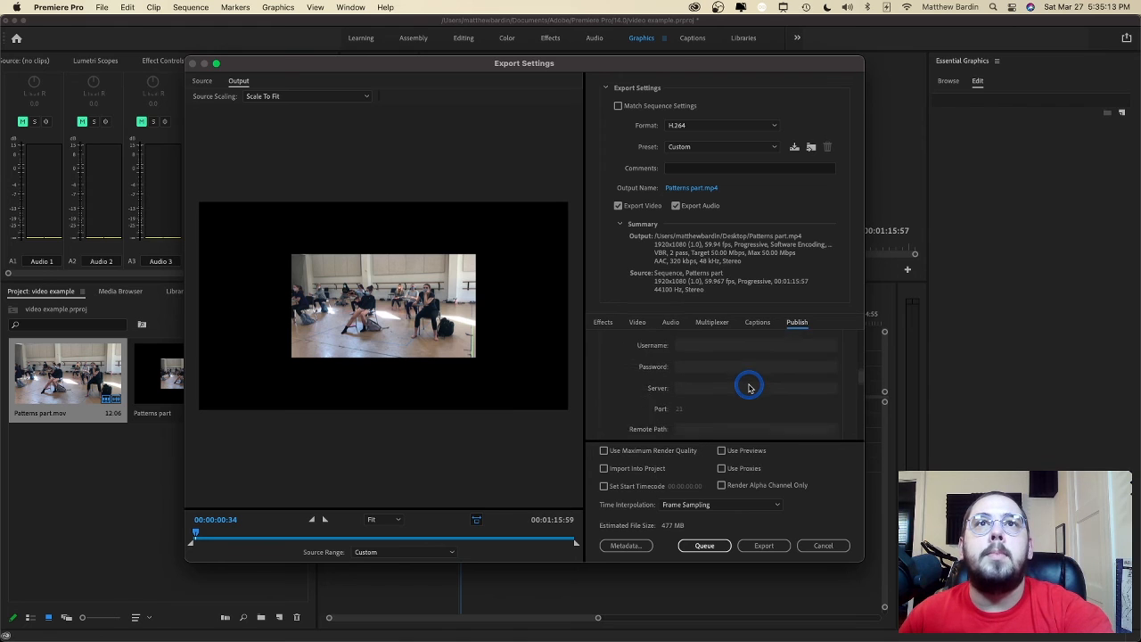
pyautogui.scroll(-8, 749, 386)
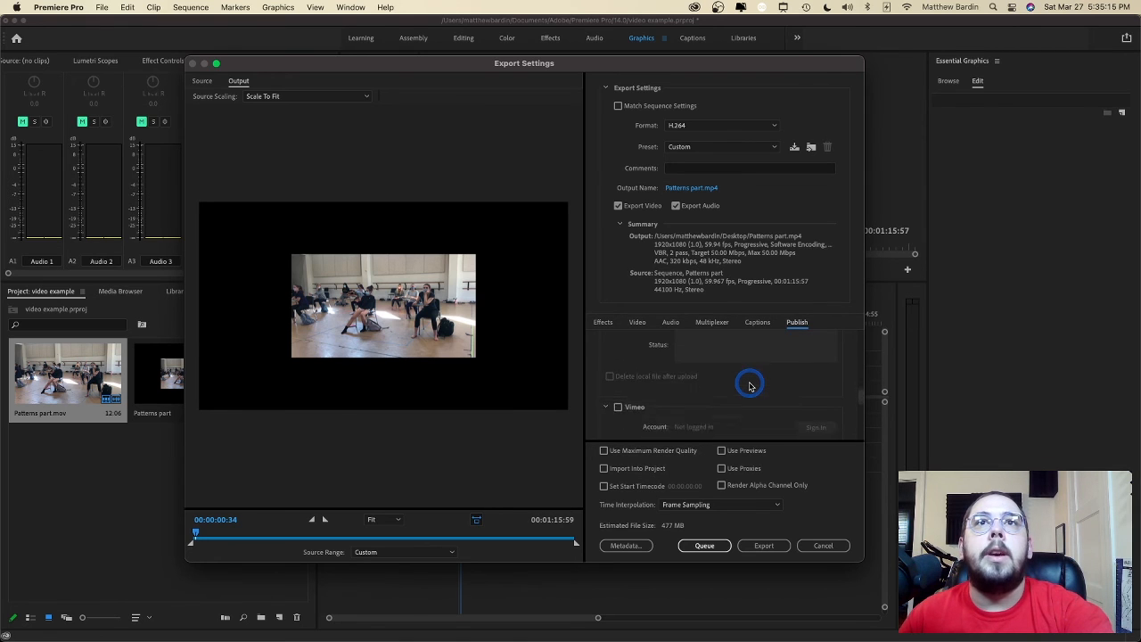
pyautogui.scroll(-1, 749, 386)
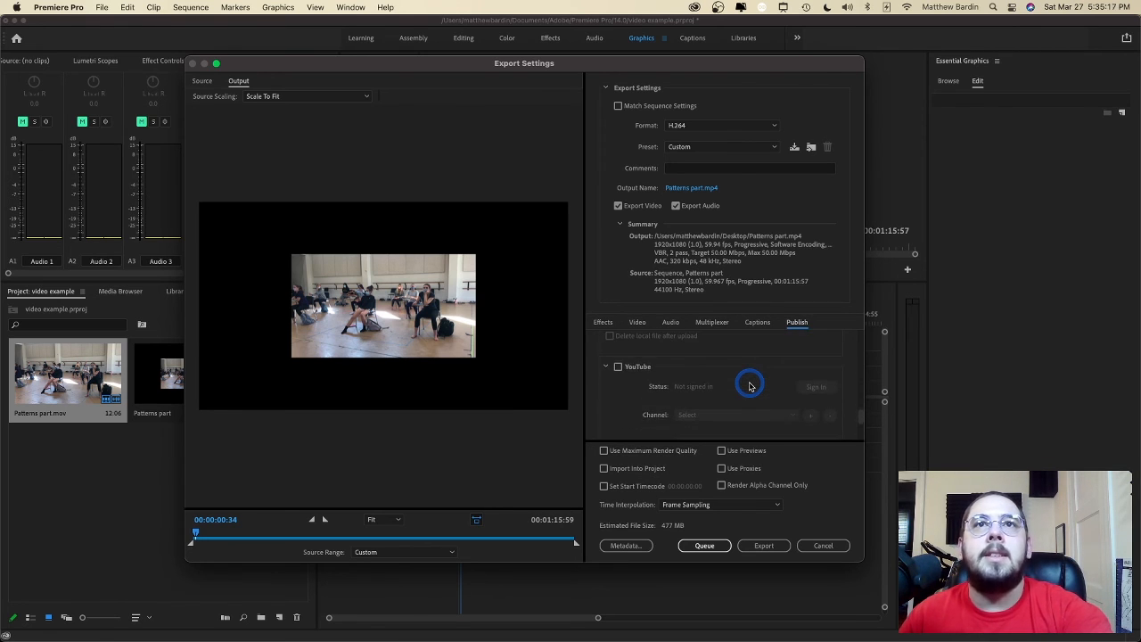
pyautogui.scroll(-2, 749, 386)
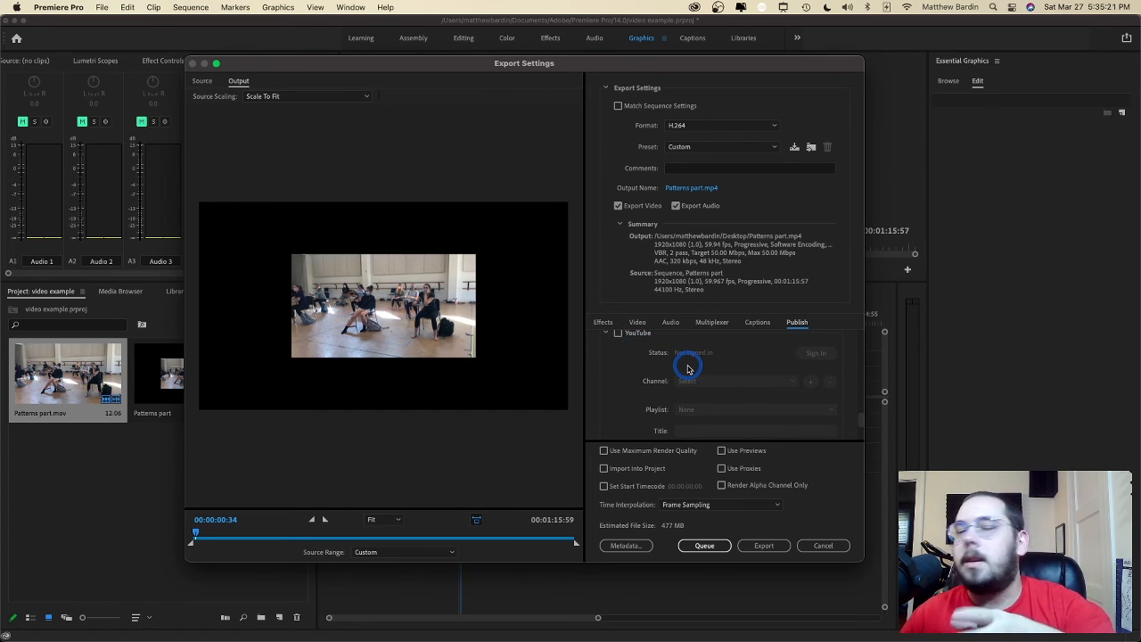
pyautogui.scroll(-5, 688, 368)
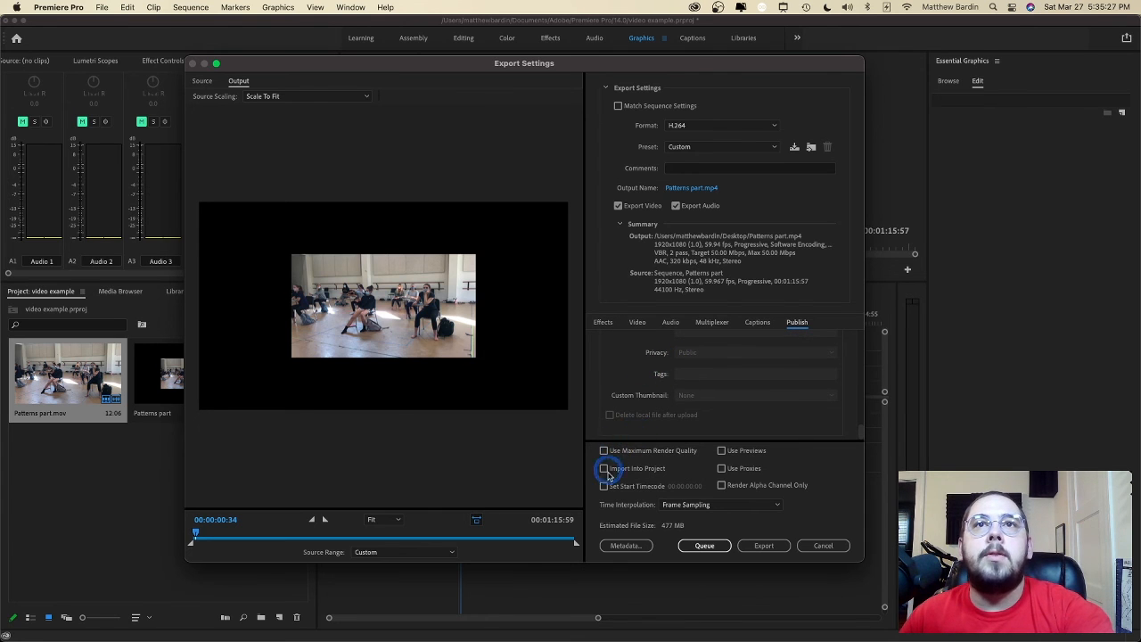
# Step: Check the output file's name, save location and file format choices, leaving them unchanged
pyautogui.click(685, 191)
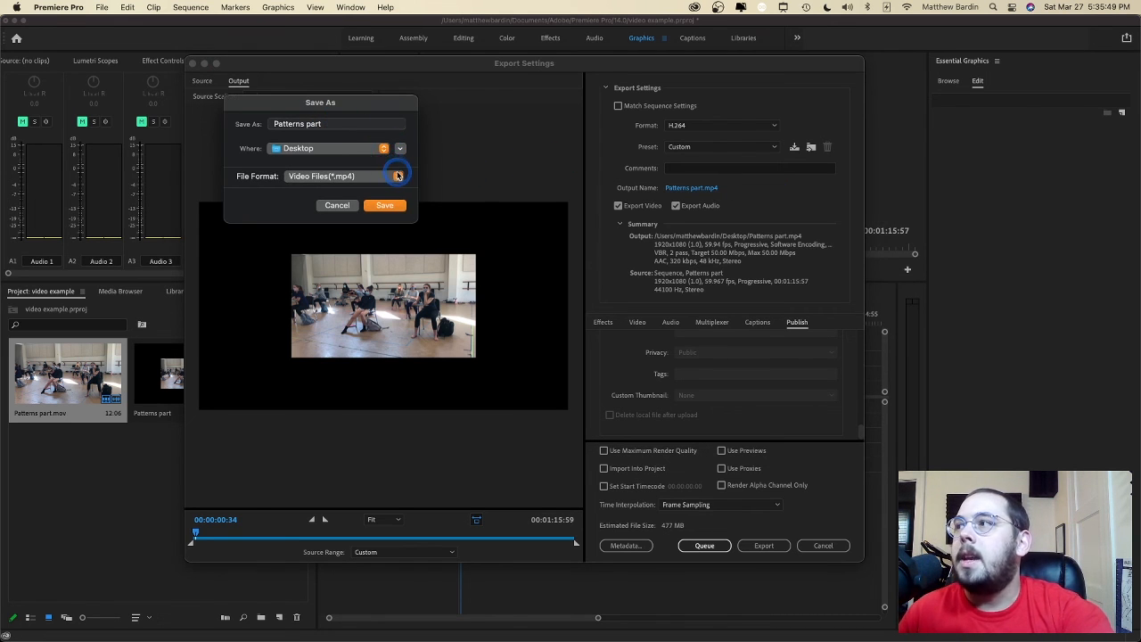
pyautogui.click(398, 176)
pyautogui.click(396, 176)
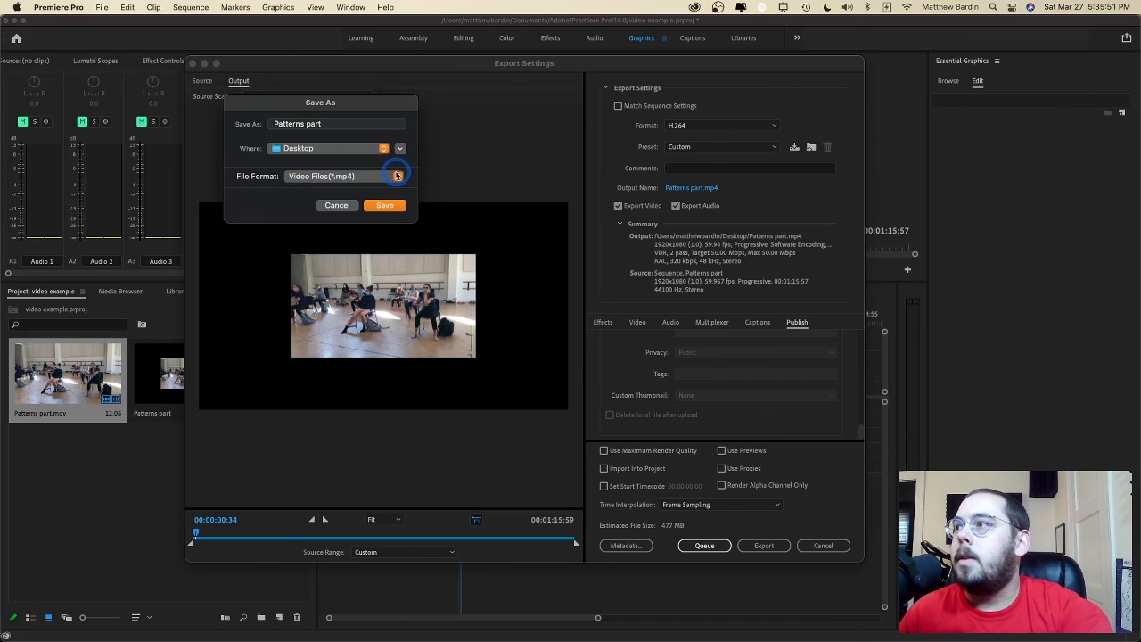
pyautogui.click(394, 176)
pyautogui.click(394, 176)
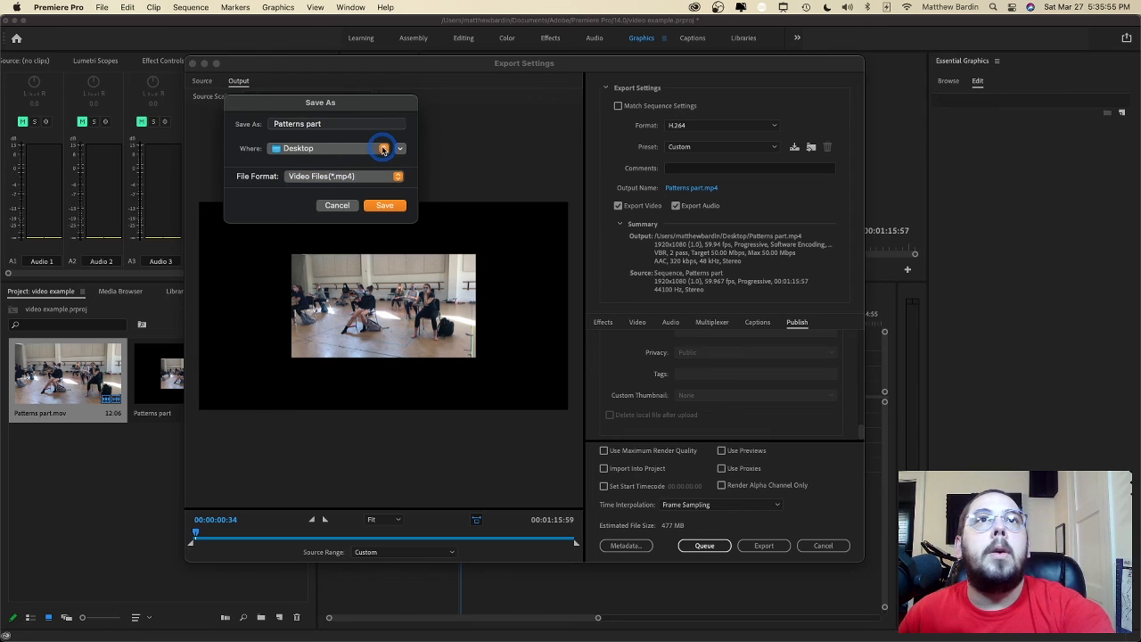
pyautogui.click(346, 205)
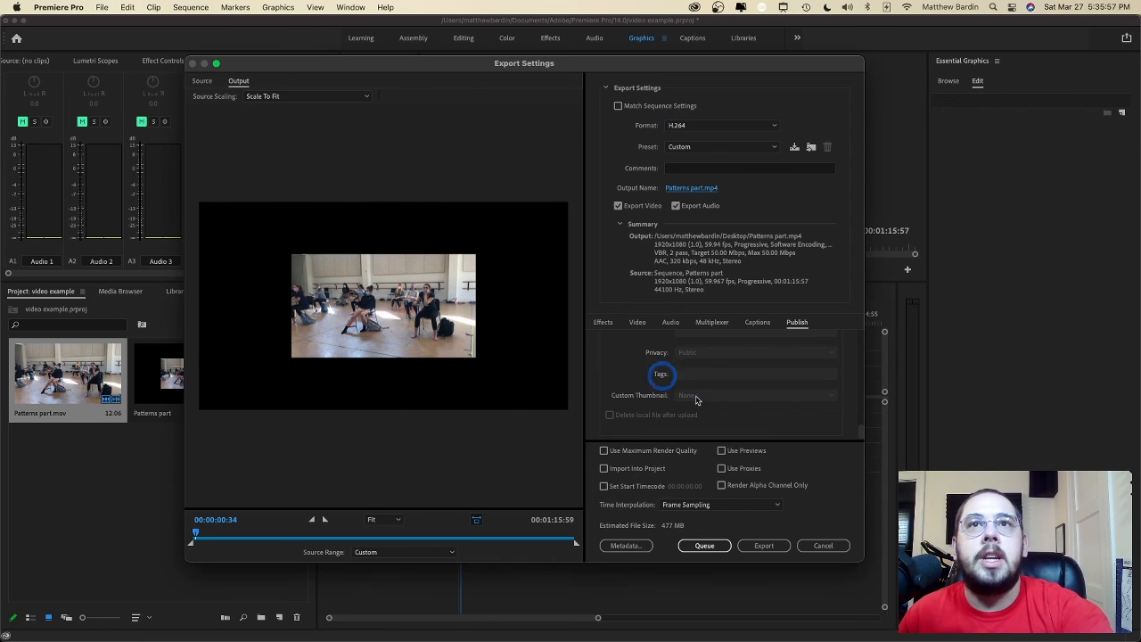
# Step: Start exporting the sequence as Patterns part.mp4 with the configured H.264 settings
pyautogui.click(751, 546)
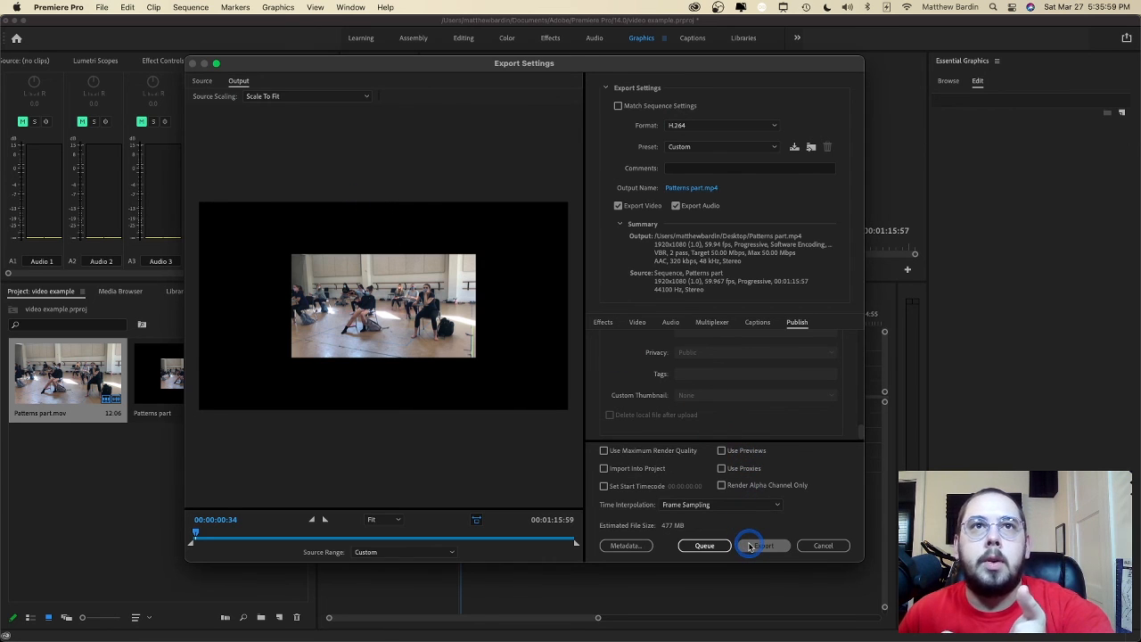